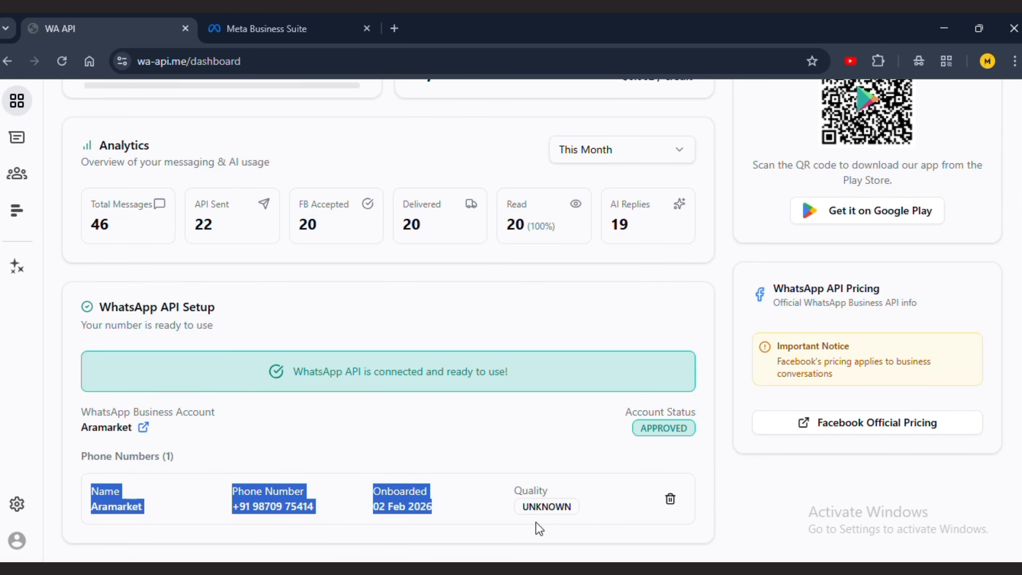
- Review the dashboard's analytics and WhatsApp API setup, and open the linked Aramarket WhatsApp Business account in Meta Business Suite
scroll(591, 498, "up", 4)
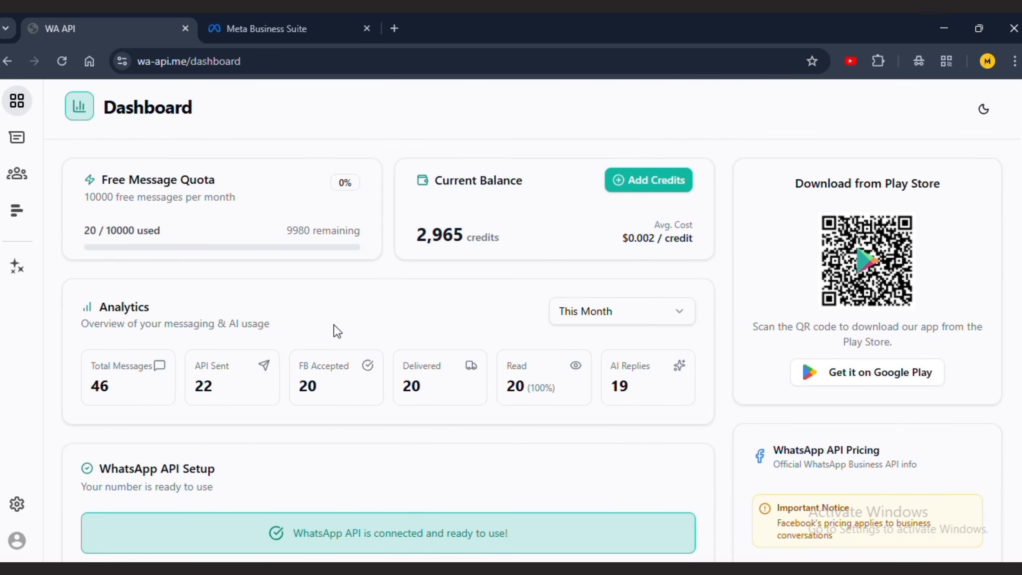
scroll(332, 325, "down", 4)
left_click(193, 445)
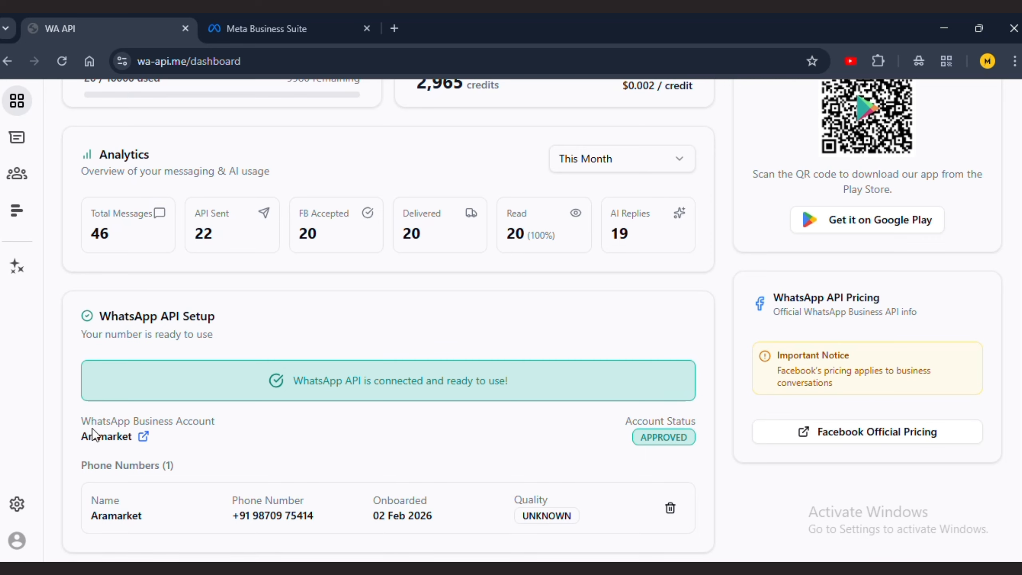
left_click(144, 436)
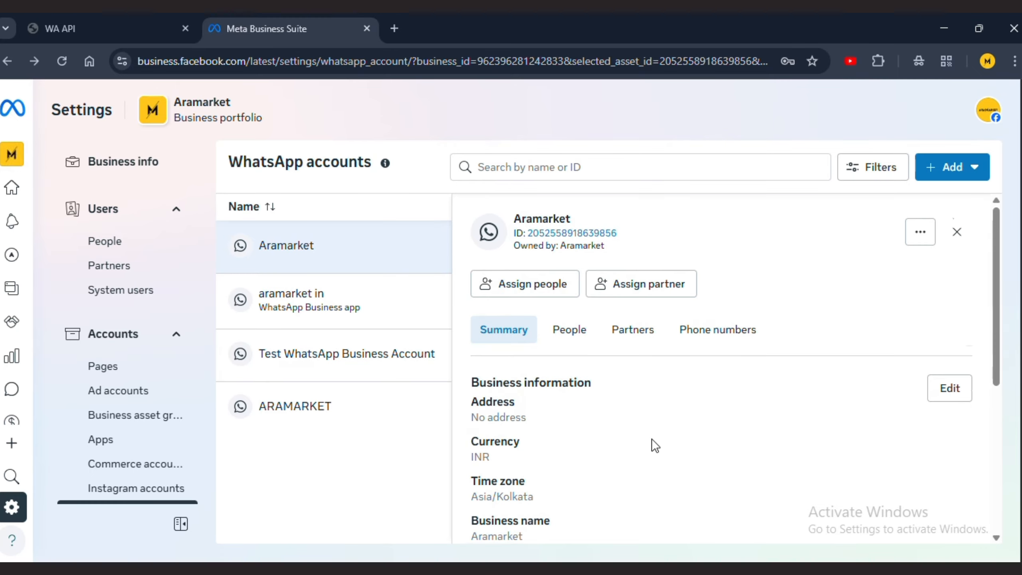
- Open the Aramarket WhatsApp account's payment settings and show its payment methods
scroll(652, 441, "down", 5)
left_click(612, 517)
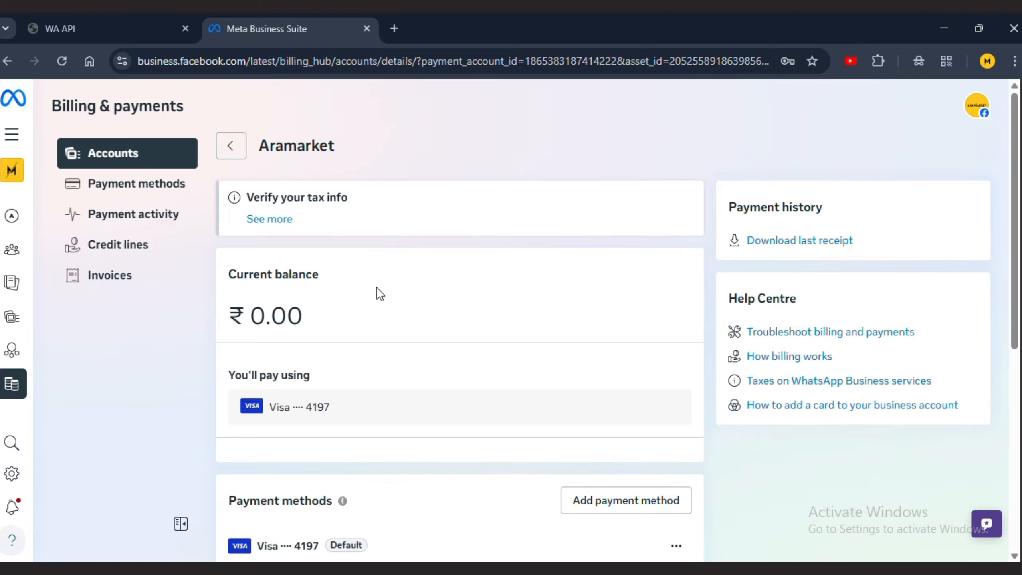
scroll(362, 280, "down", 2)
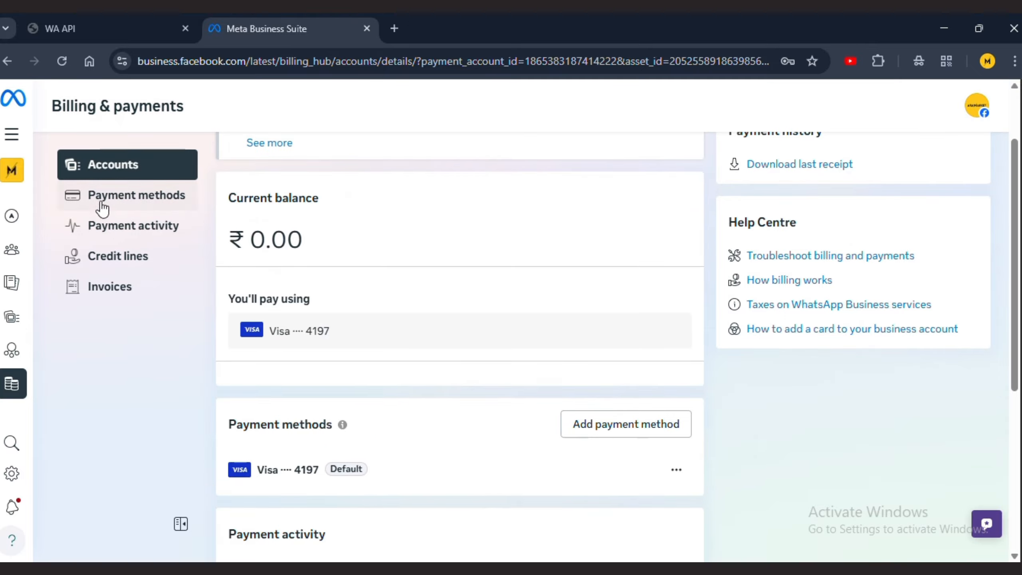
left_click(119, 197)
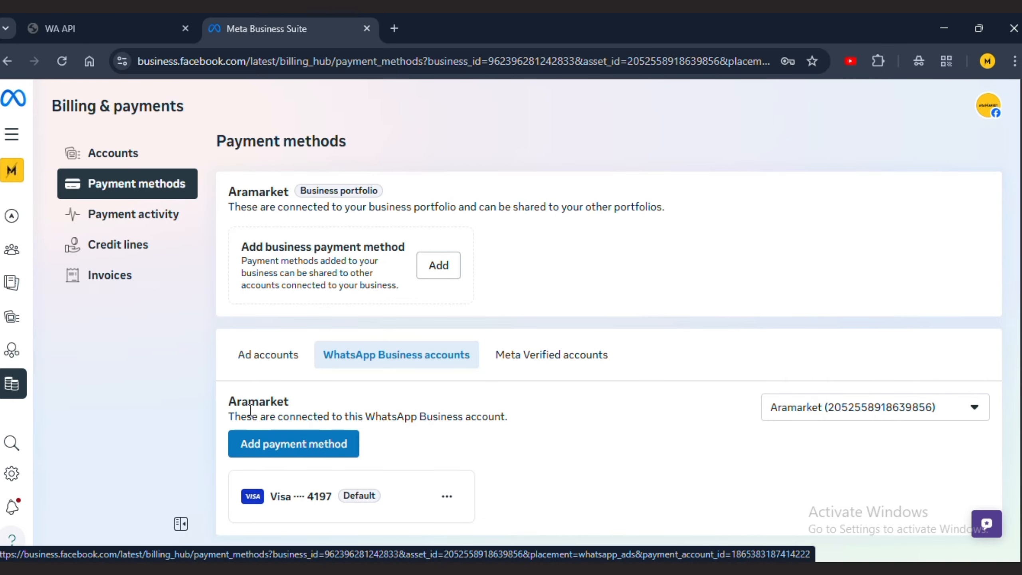
- View the debit or credit card form for adding a payment method to the WhatsApp account, and close it without saving
left_click(274, 446)
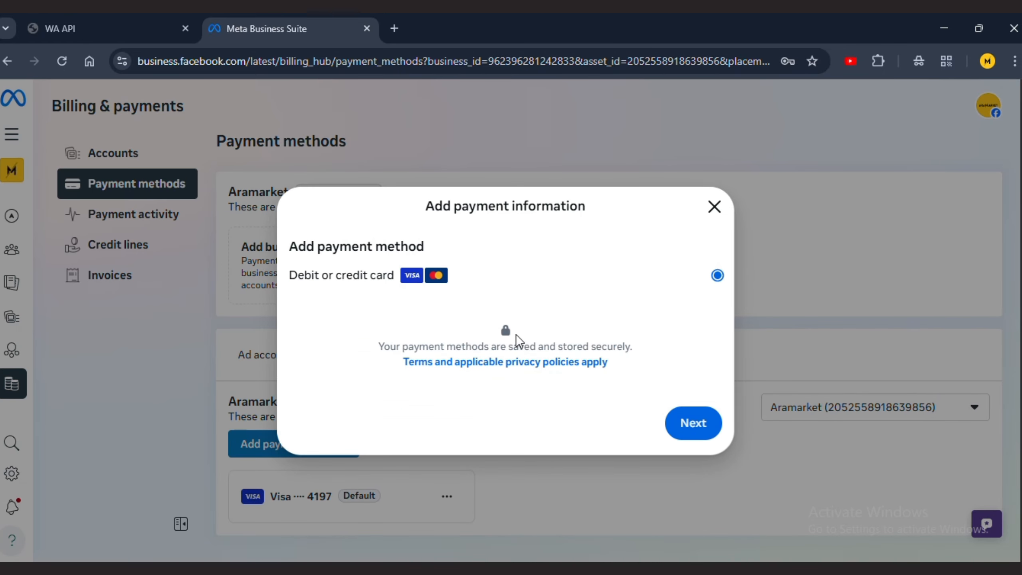
left_click(705, 434)
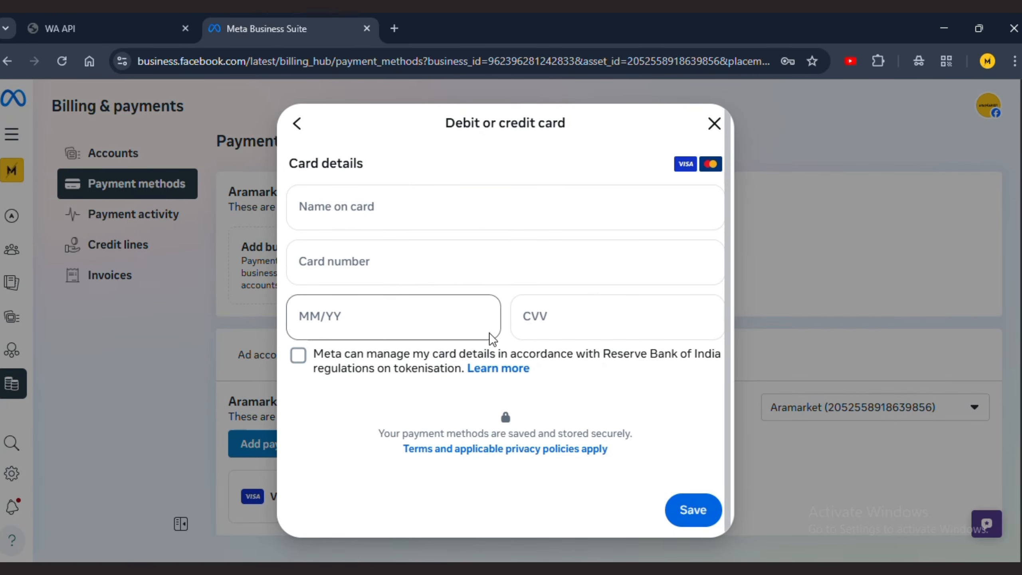
left_click(715, 125)
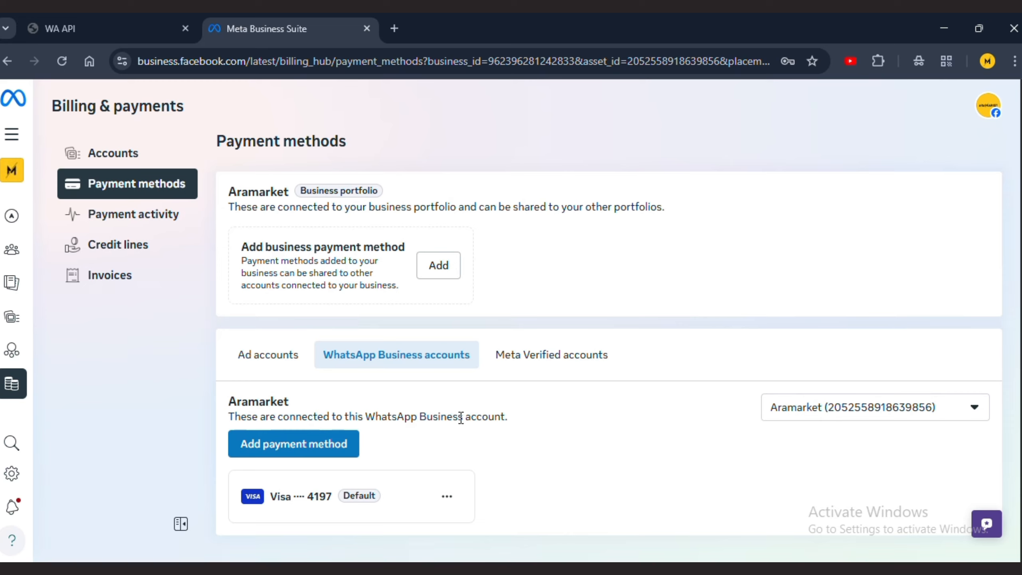
- Return to the Aramarket billing account and examine its payment activity and the options for the saved Visa card
left_click(162, 155)
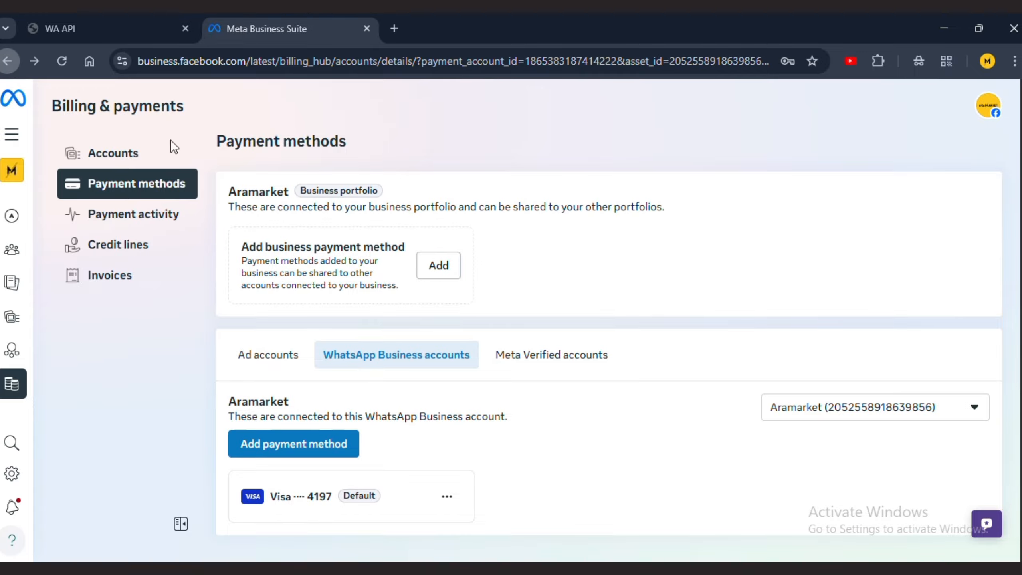
scroll(616, 349, "down", 5)
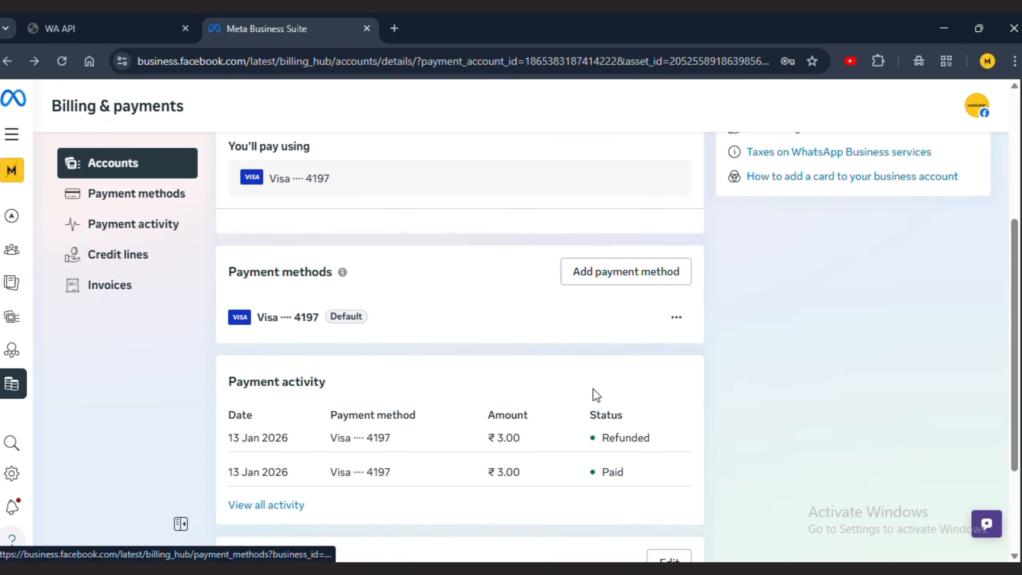
left_click(679, 327)
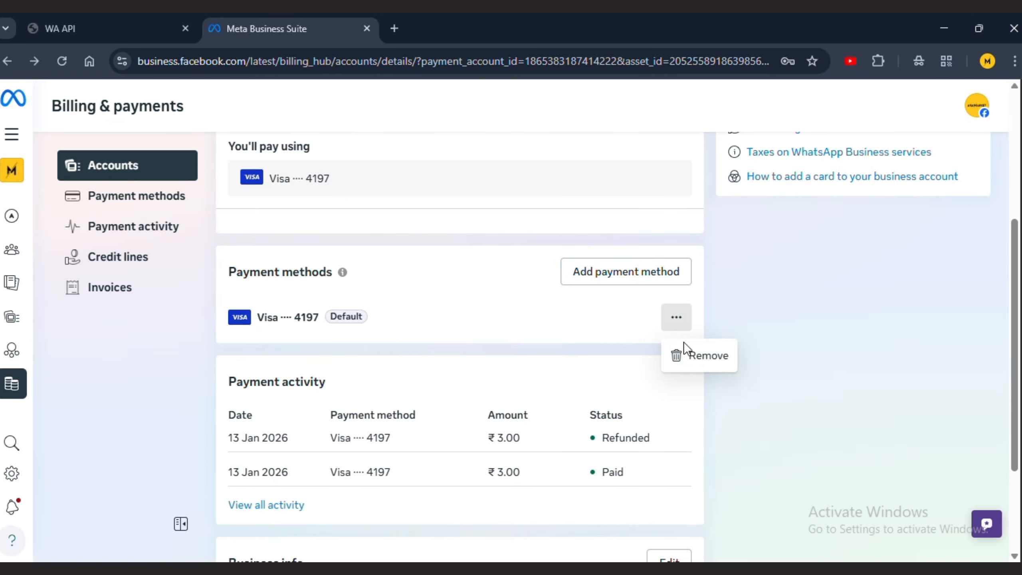
left_click(584, 343)
left_click(374, 321)
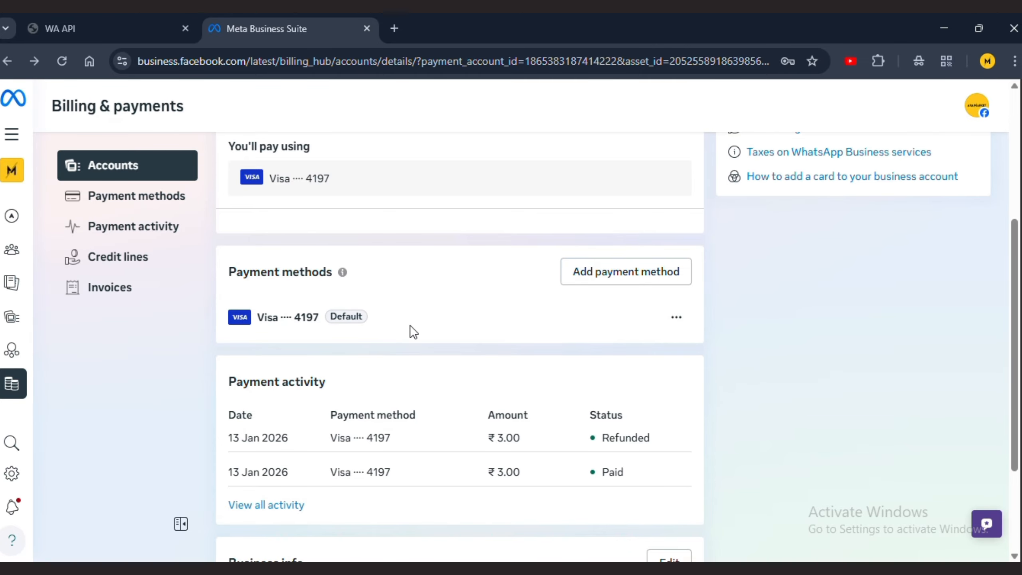
scroll(365, 313, "up", 5)
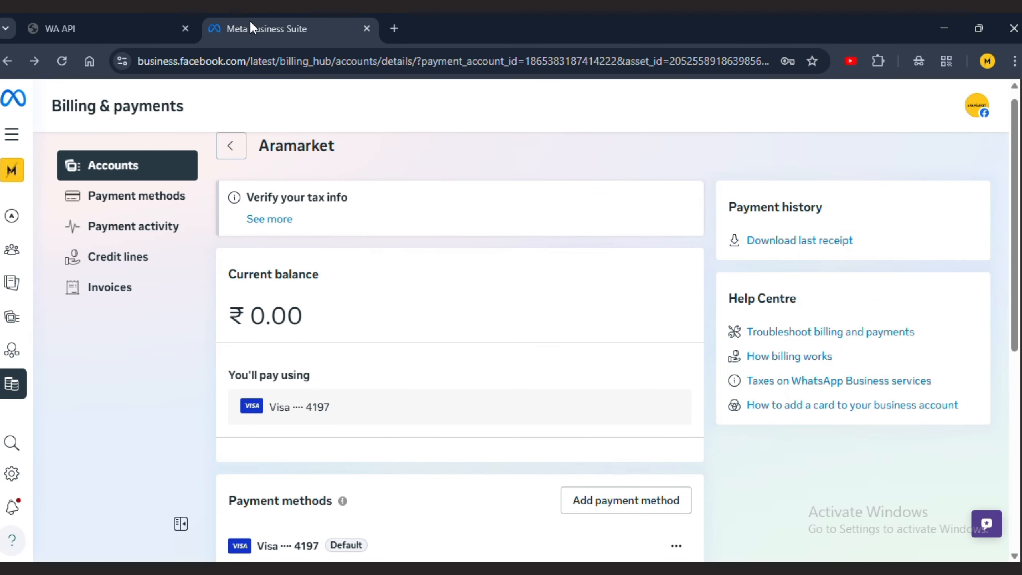
- Go back to the WhatsApp account settings and check the payment method in the Aramarket account's summary
left_click(5, 63)
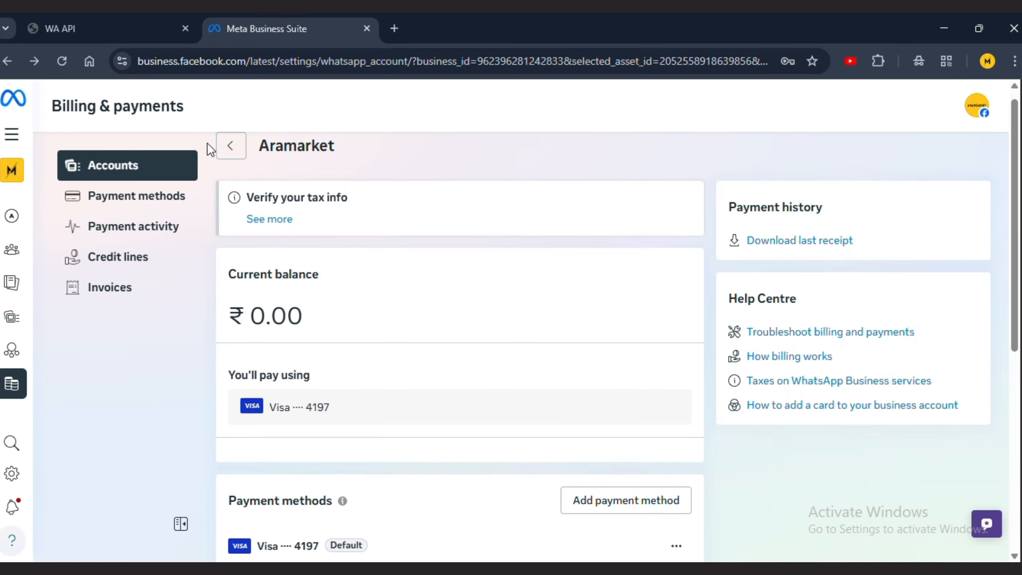
scroll(635, 450, "down", 5)
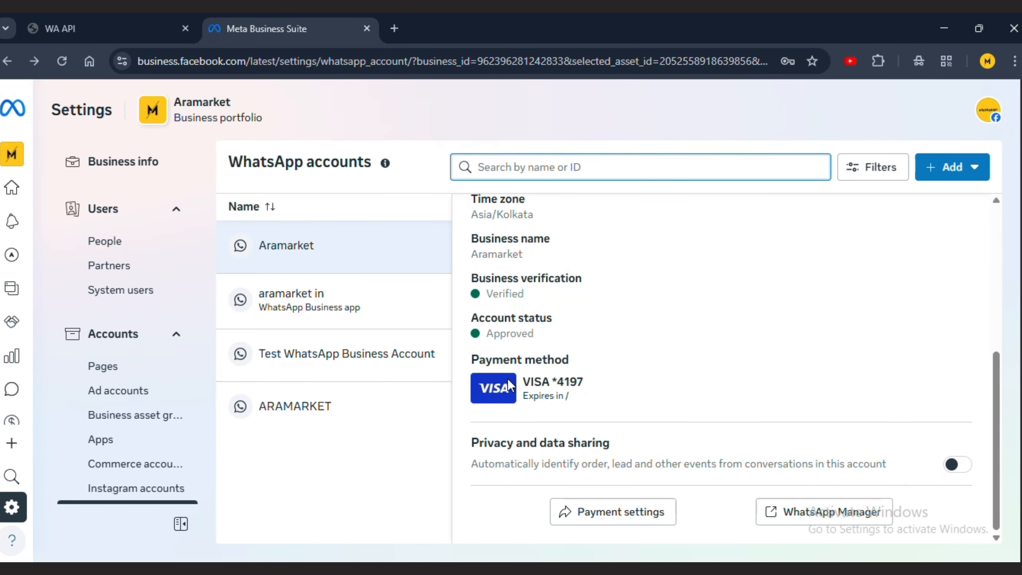
left_click_drag(467, 358, 582, 392)
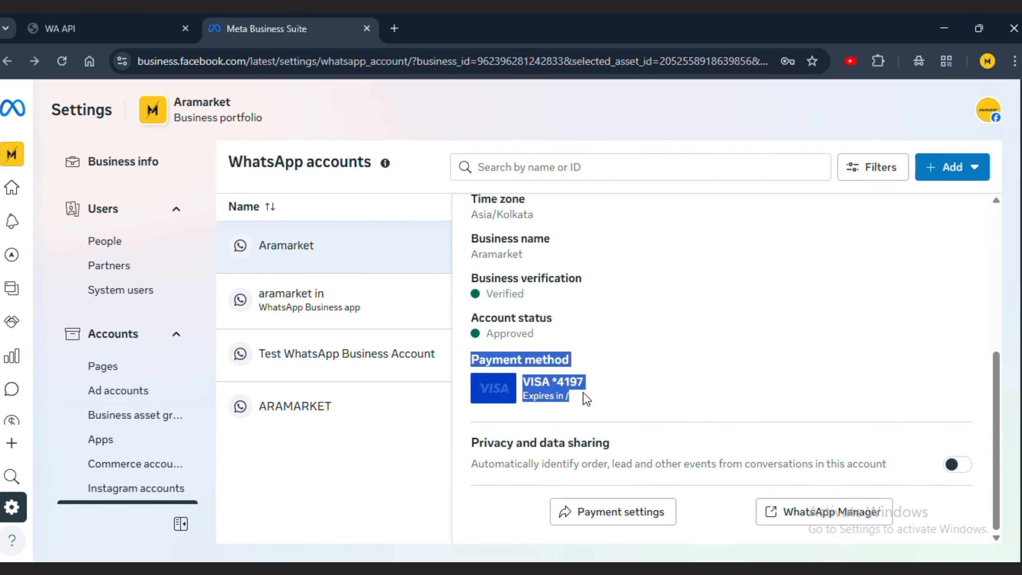
left_click(601, 404)
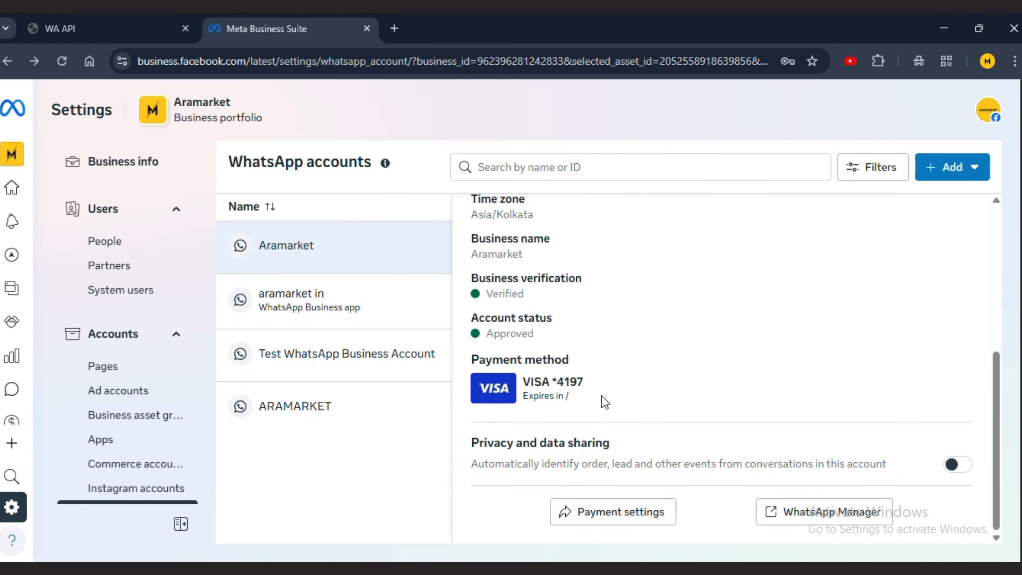
- Switch back to WA API, open the form for adding a message template, and keep Utility as its category
left_click(139, 27)
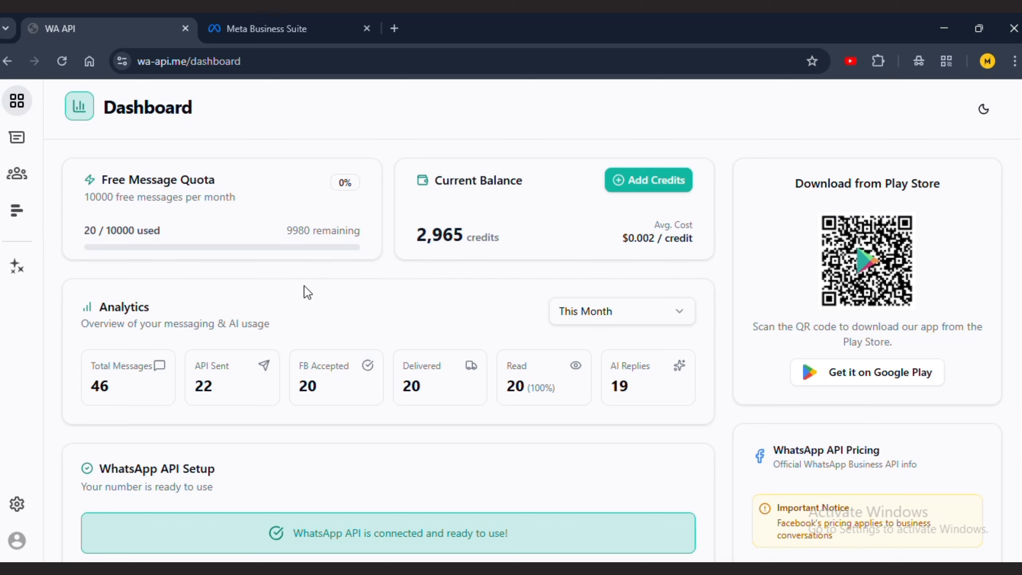
left_click(17, 210)
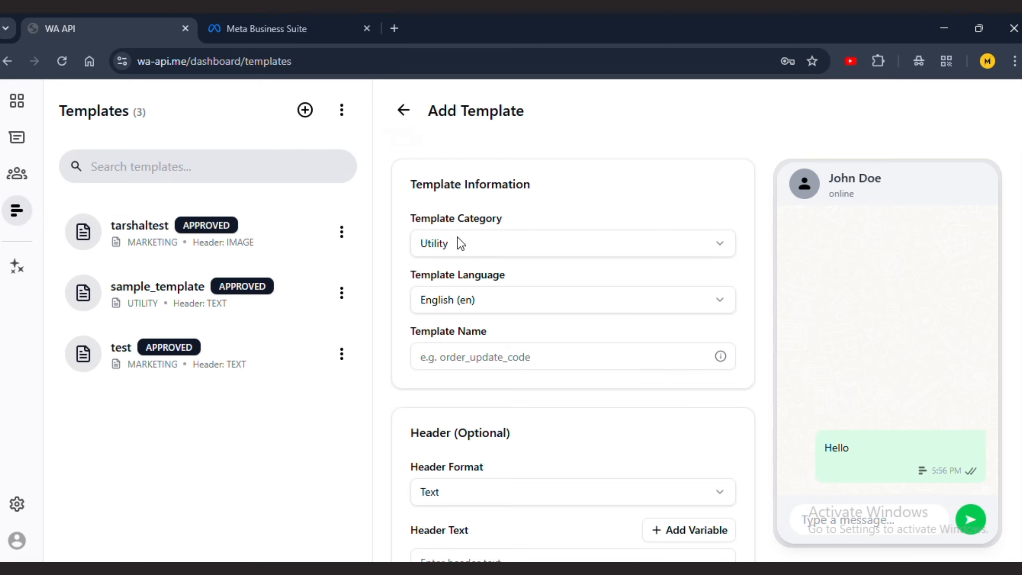
left_click(539, 247)
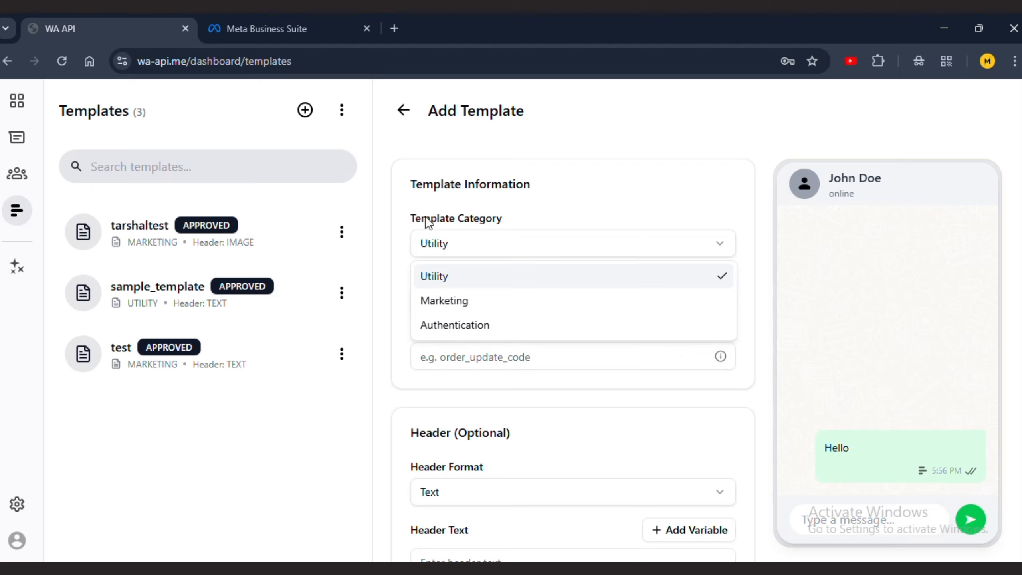
left_click(498, 243)
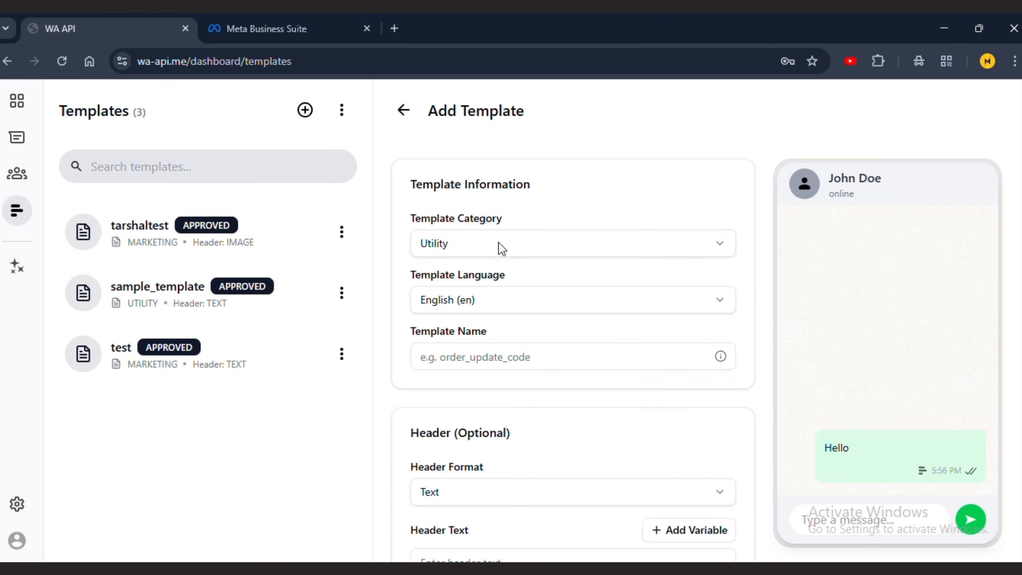
left_click(499, 244)
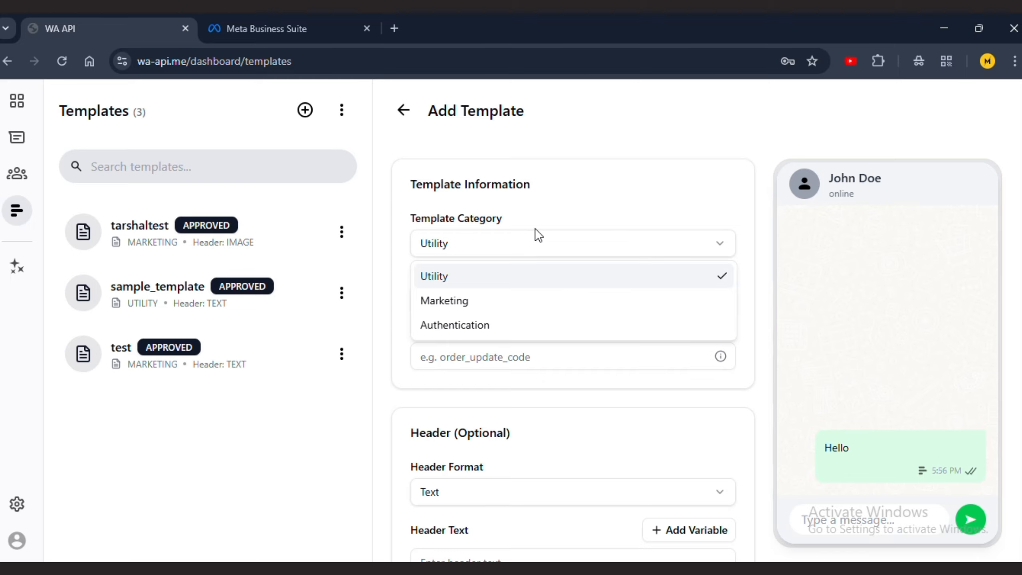
left_click(552, 224)
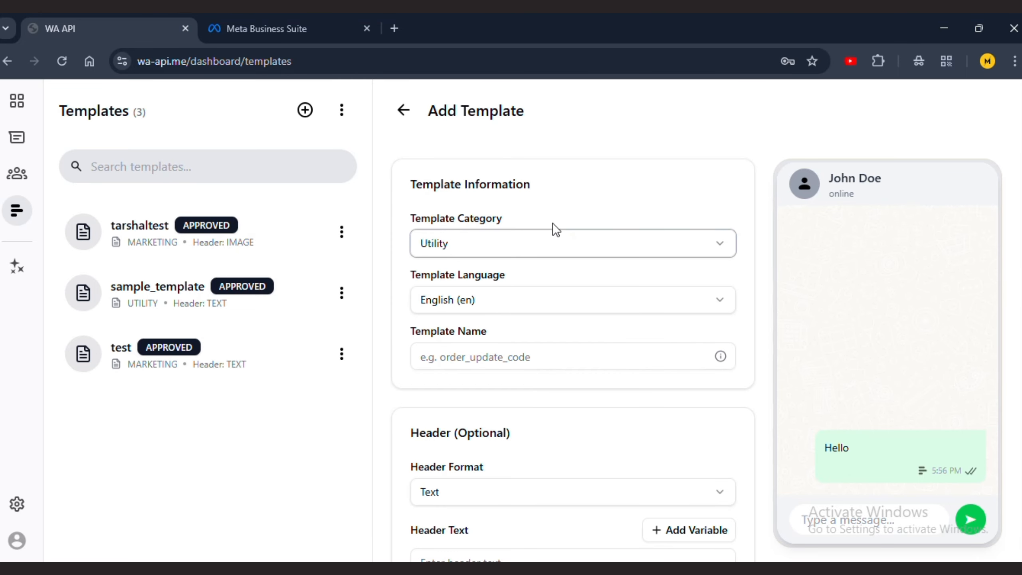
left_click(552, 224)
left_click(553, 203)
- Name the new template test_template
left_click(532, 354)
type("test_")
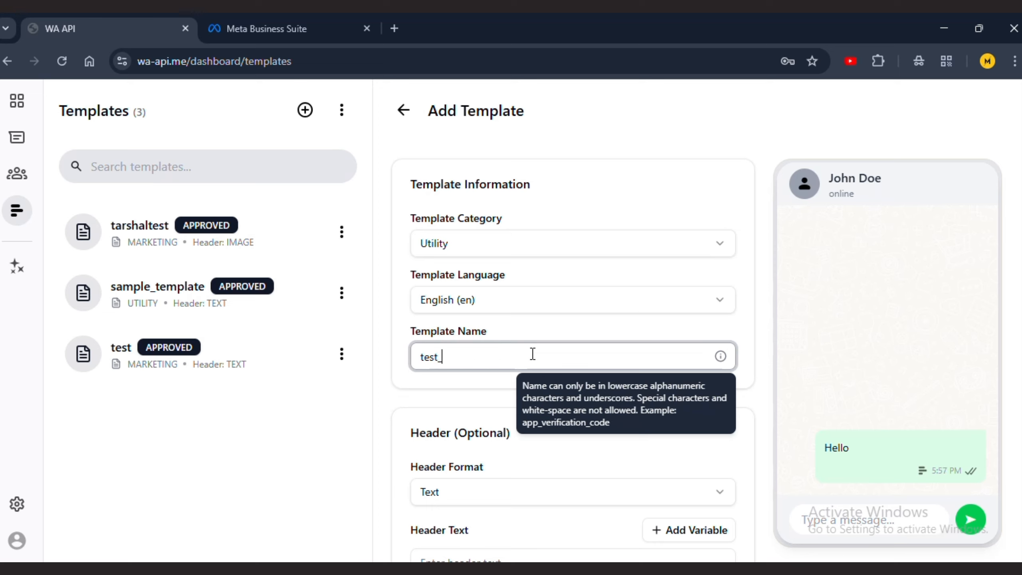
type("template")
- Set the template's header format to Image and upload cod.png from the template media folder
scroll(515, 358, "down", 5)
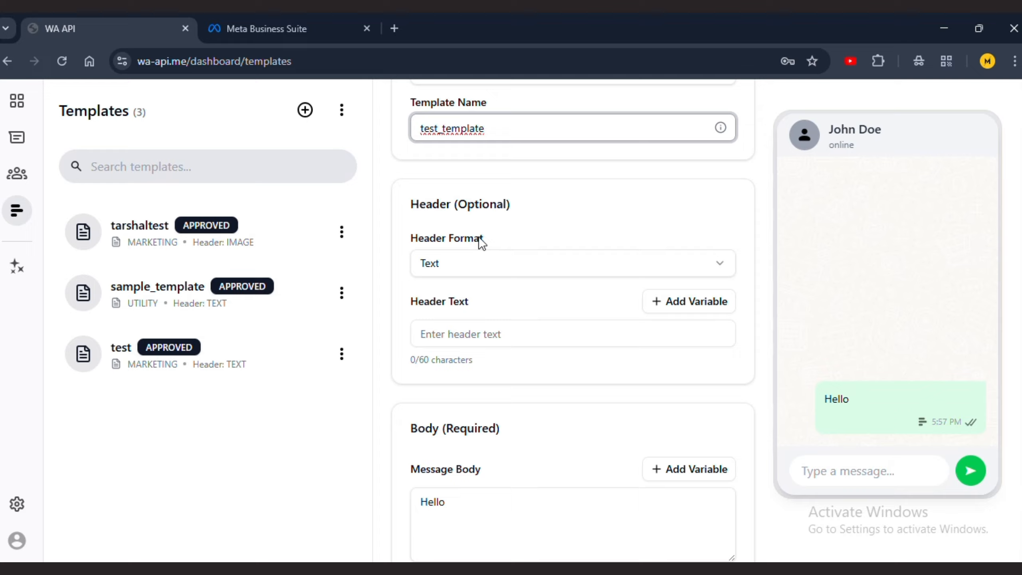
left_click(511, 255)
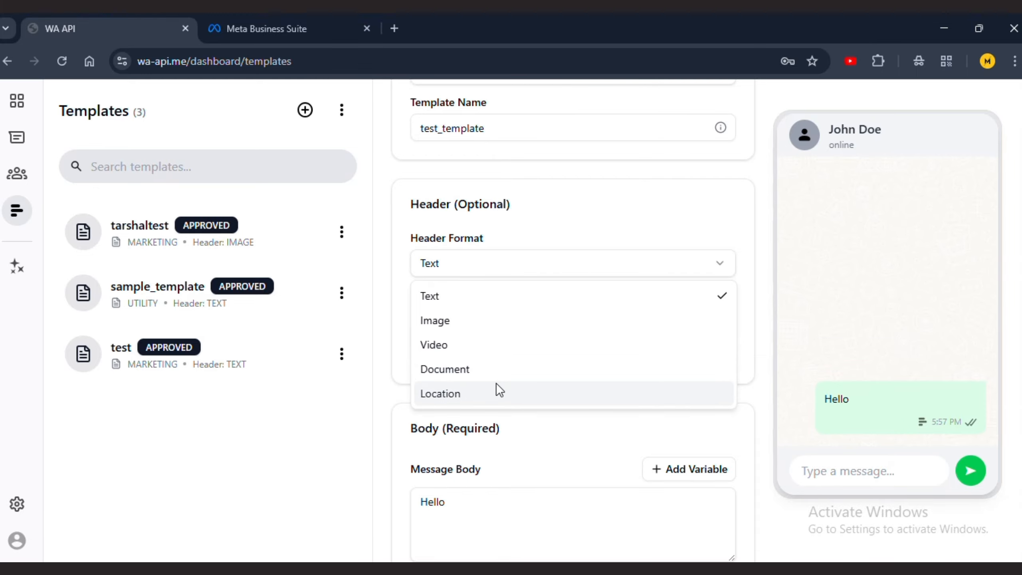
left_click(482, 319)
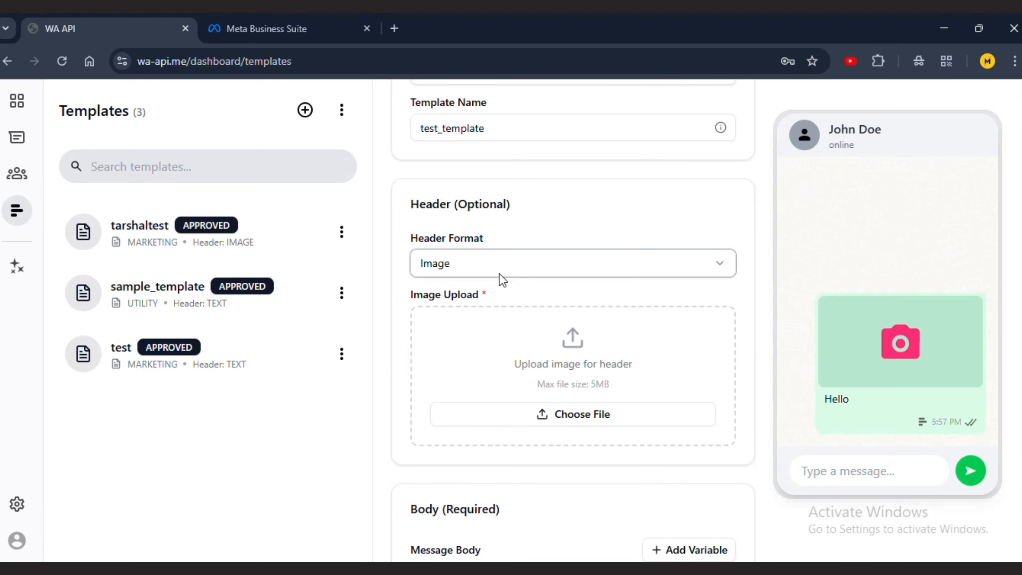
left_click(527, 340)
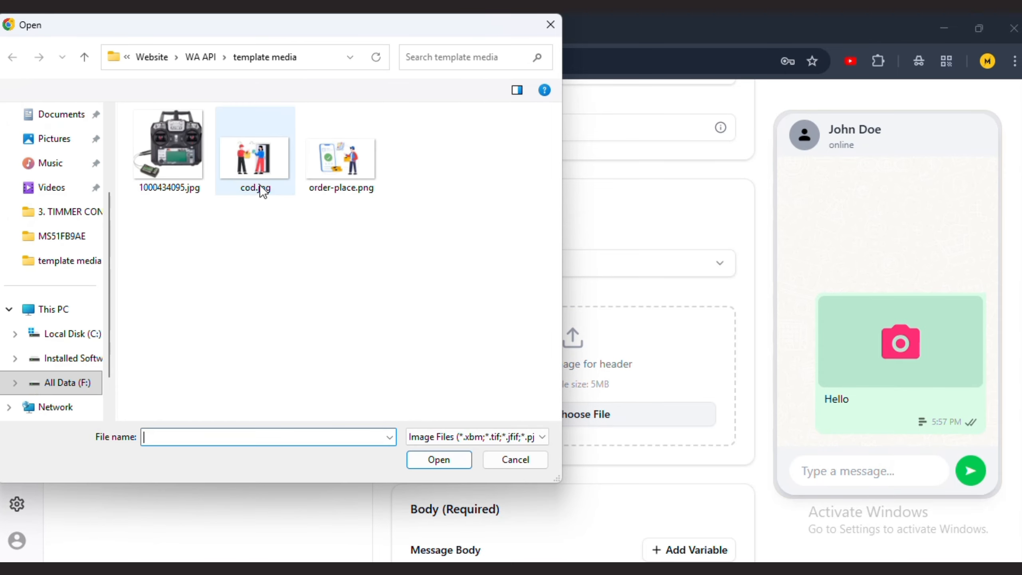
double_click(252, 169)
- Replace the "Hello" message body with the copied Tarshal Outhouse promotion text and check the message preview
scroll(597, 356, "down", 6)
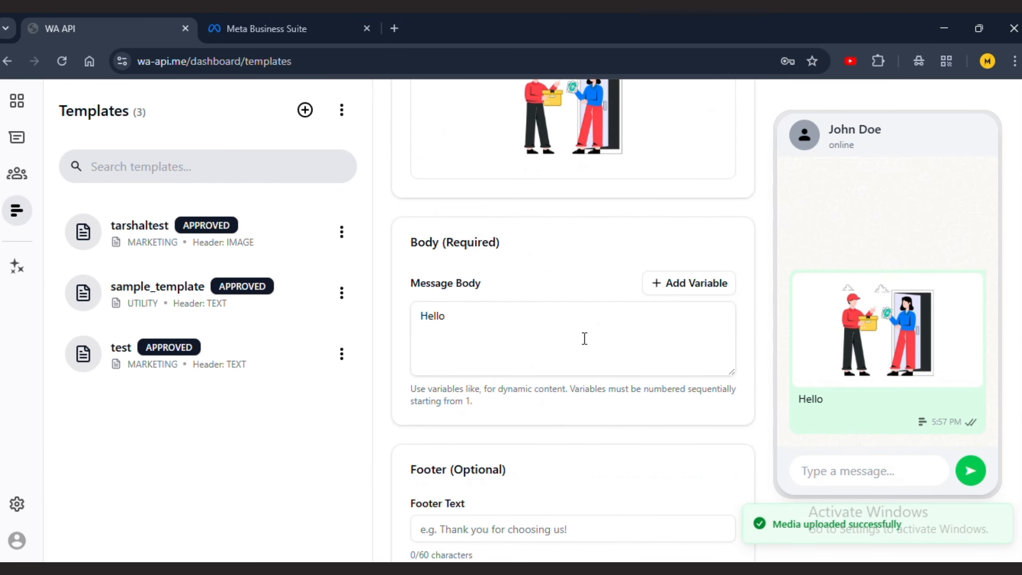
left_click(474, 329)
key("ctrl+a")
key("ctrl+v")
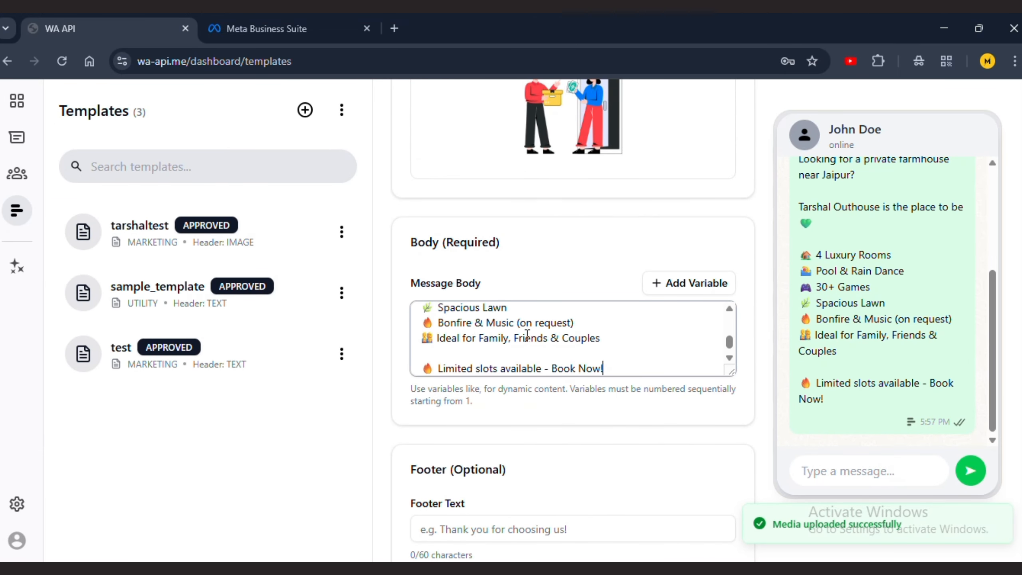
scroll(576, 332, "up", 5)
scroll(576, 333, "down", 5)
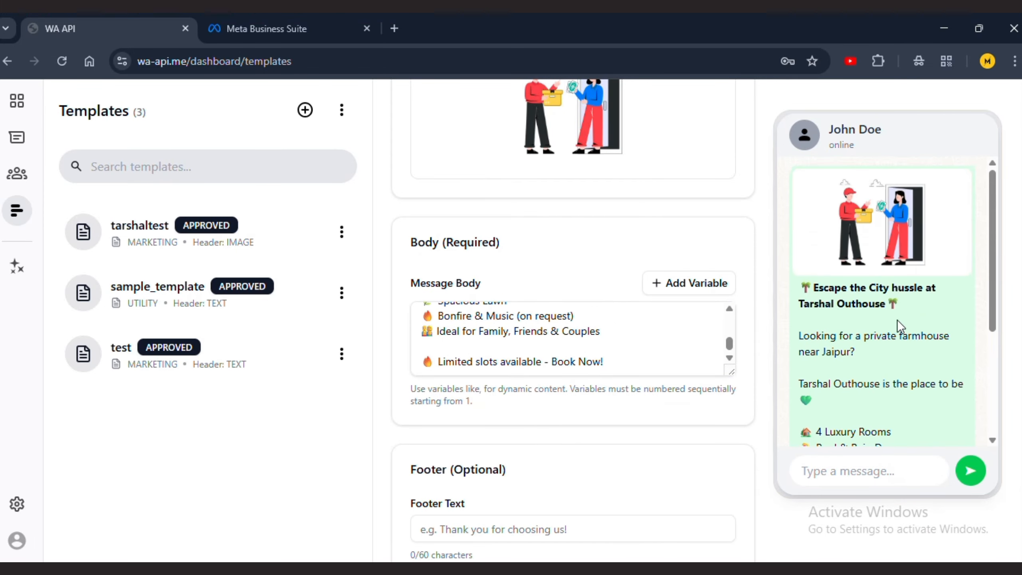
scroll(749, 282, "down", 2)
scroll(744, 269, "down", 6)
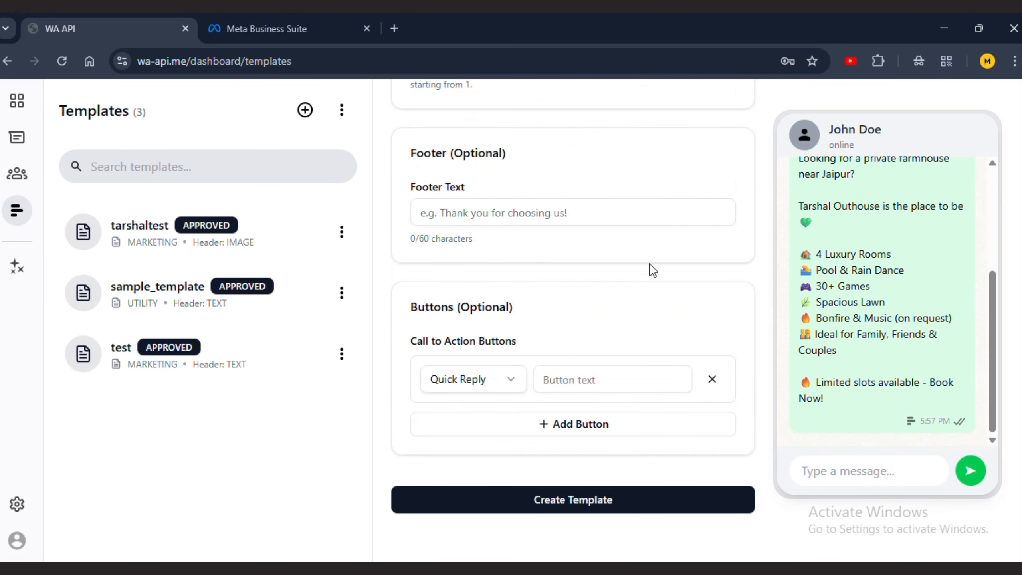
left_click(501, 210)
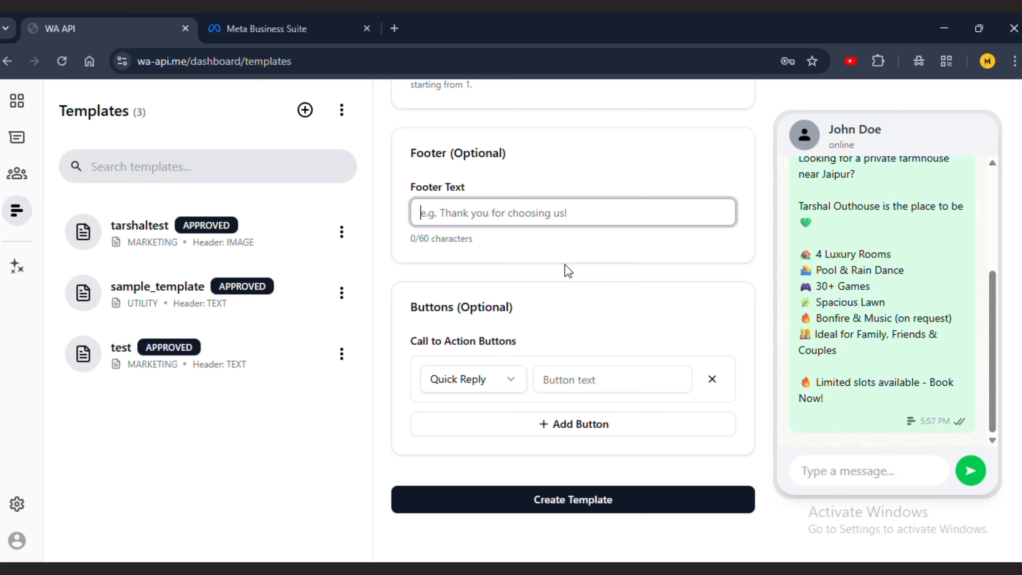
type("than")
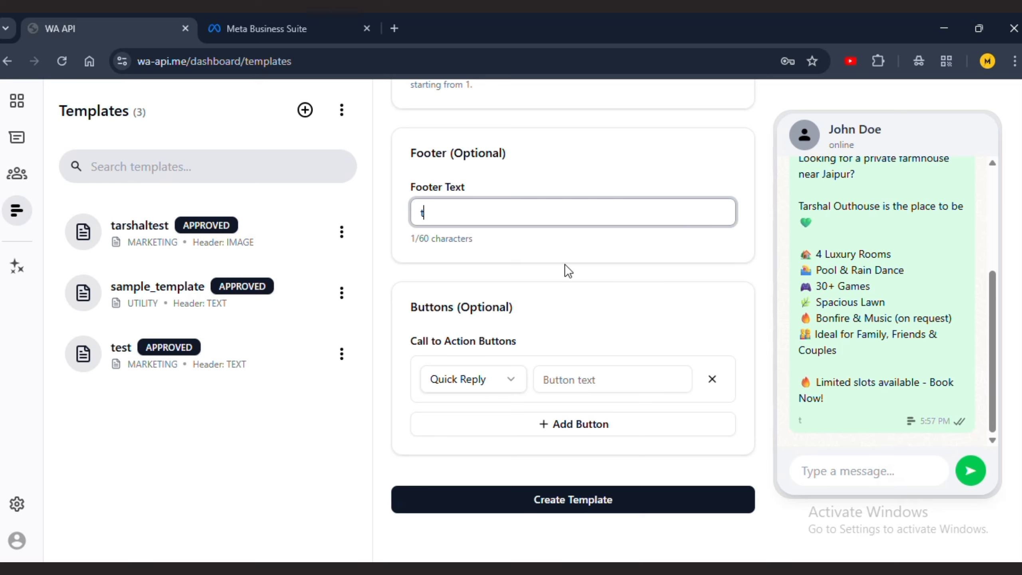
key("BackSpace")
key("BackSpace")
key("BackSpace")
key("BackSpace")
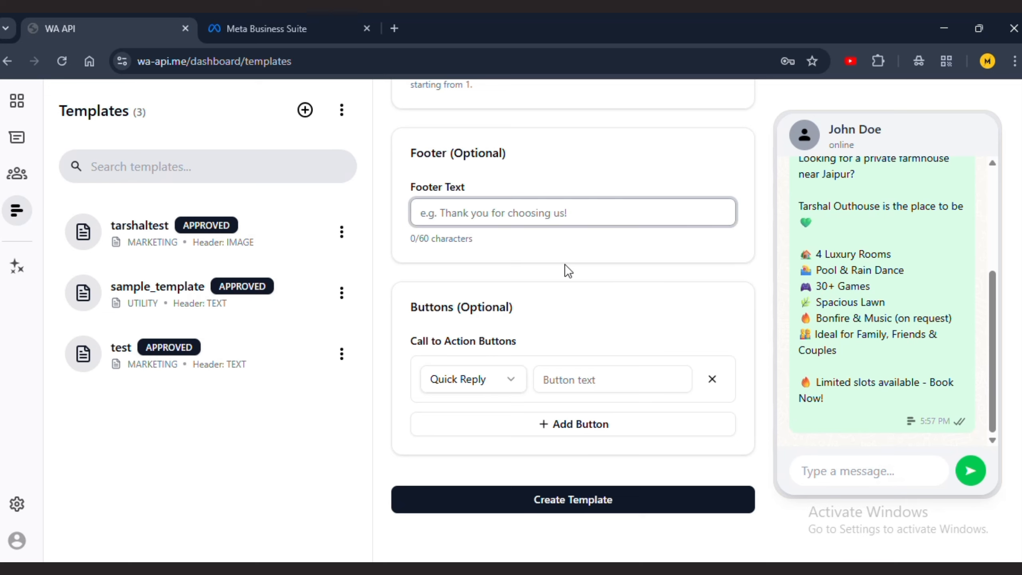
left_click(475, 393)
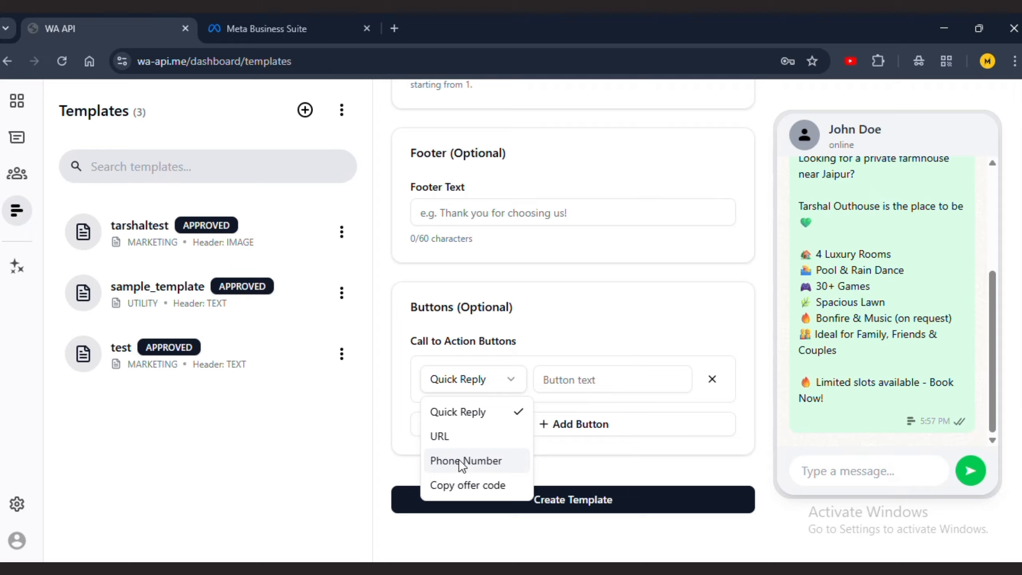
left_click(442, 436)
left_click(586, 379)
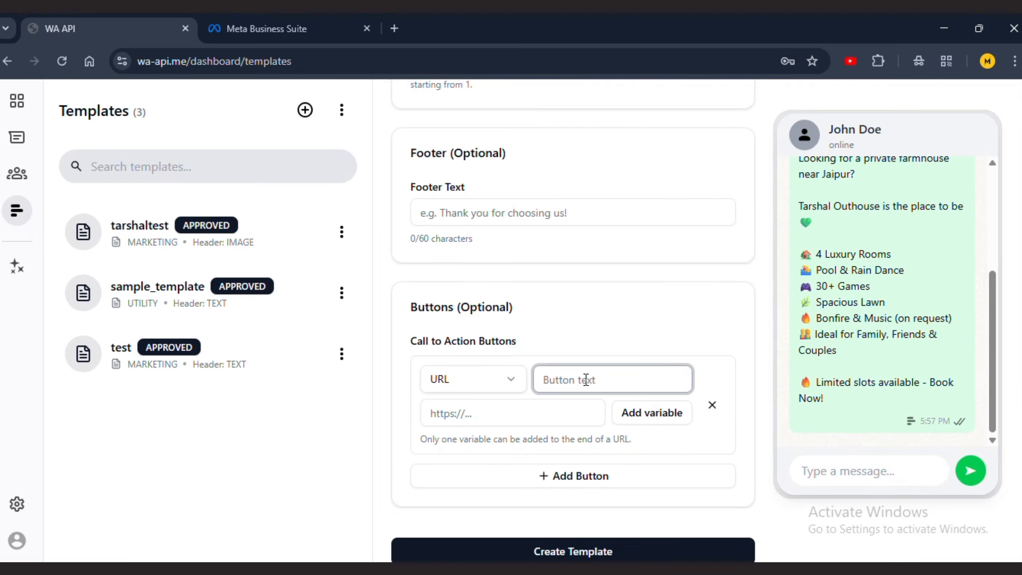
type("visit")
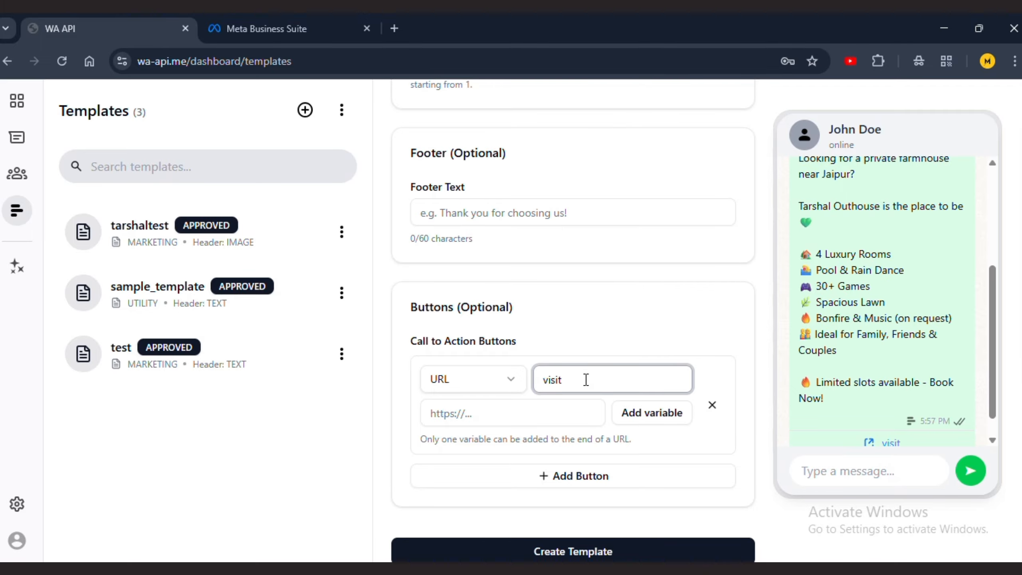
type(" now")
left_click(512, 418)
type("htt")
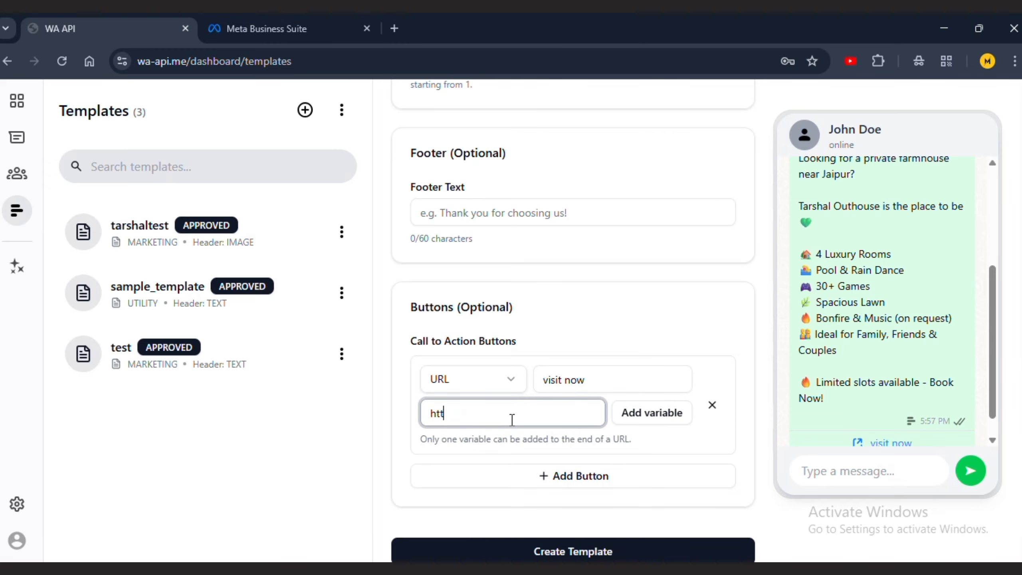
type("ps://aramarket.in")
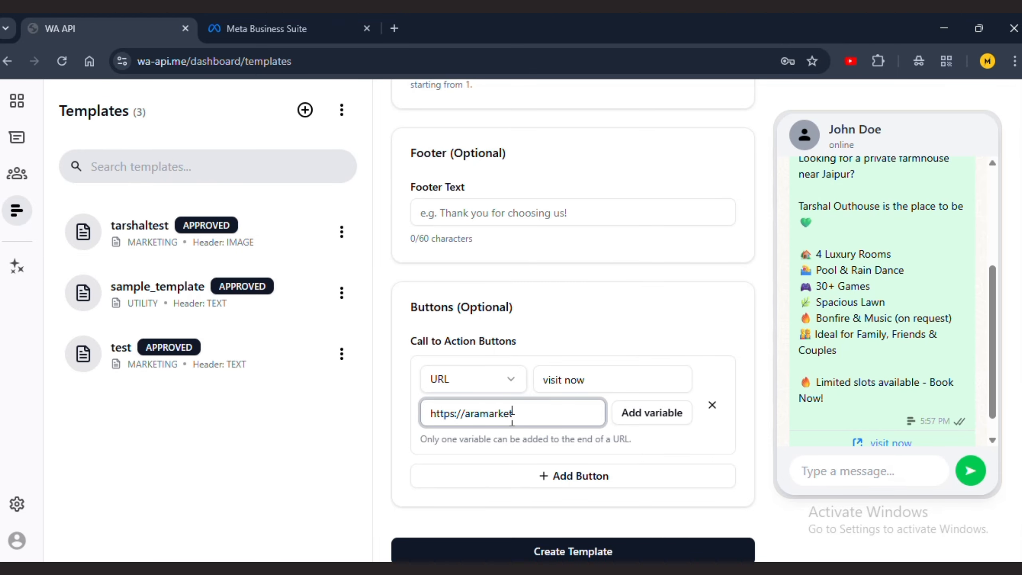
- Add a second call-to-action button of type Phone Number labelled "call now" and check both buttons in the message preview
left_click(599, 483)
scroll(523, 423, "down", 3)
left_click(479, 388)
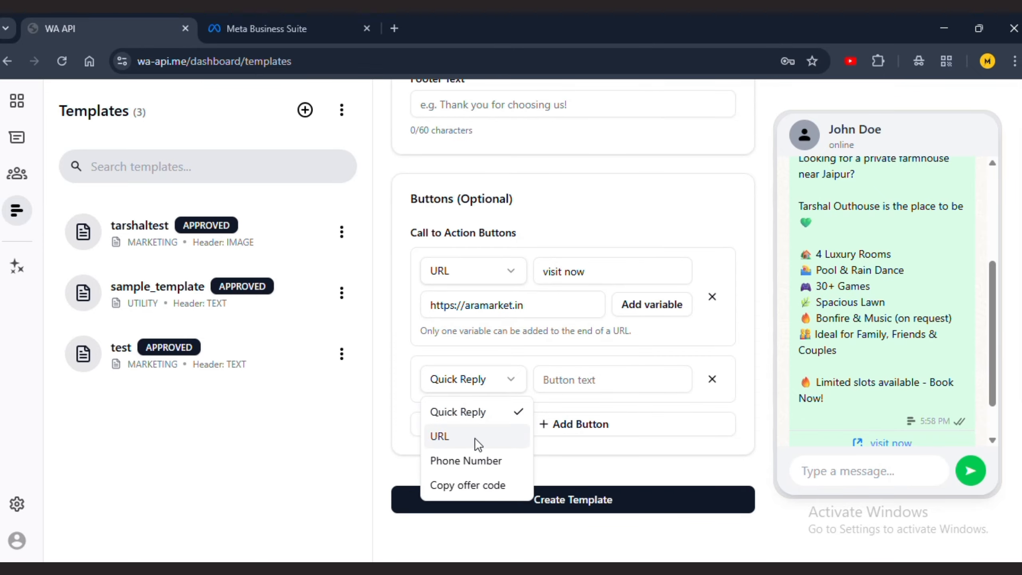
left_click(474, 465)
left_click(577, 379)
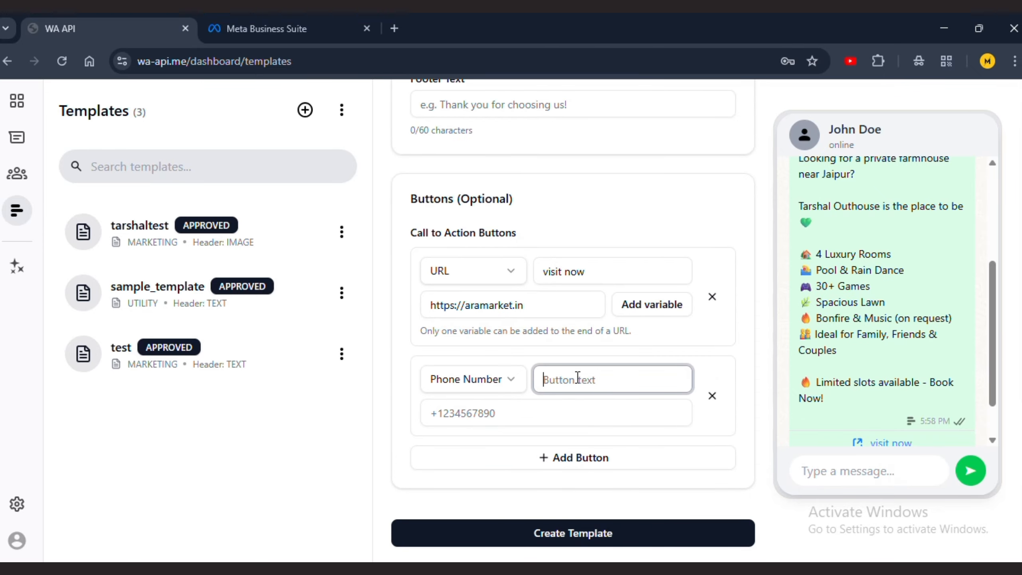
type("call now")
scroll(928, 348, "down", 2)
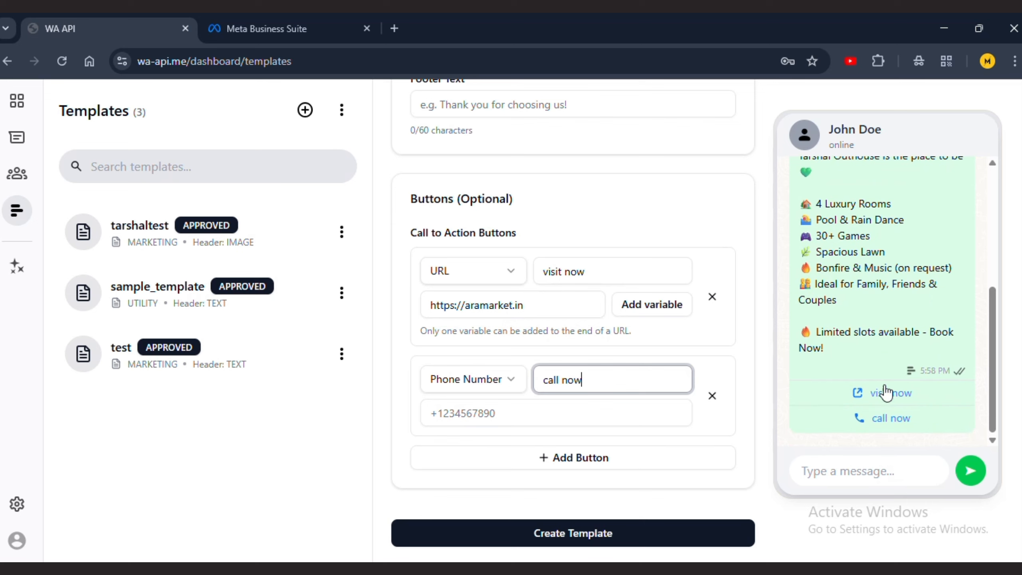
- Fill in the phone number of the "call now" button and submit the template
left_click(531, 412)
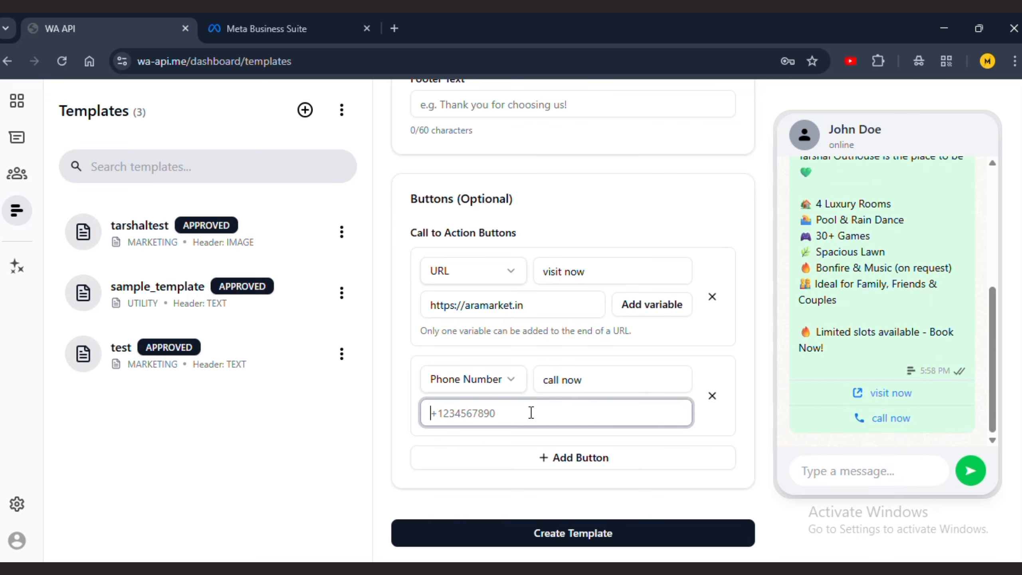
key("ctrl+v")
left_click(595, 522)
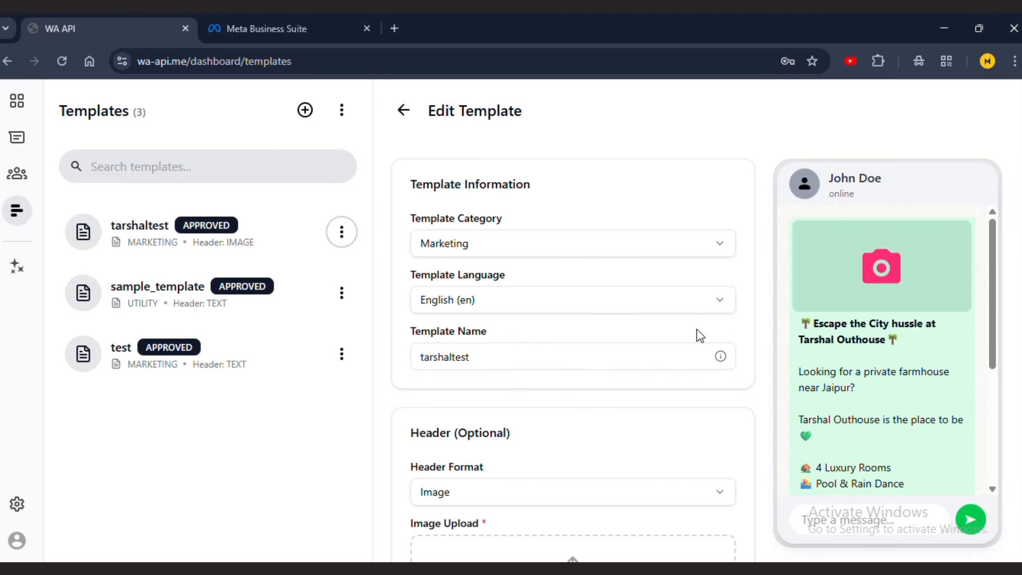
- Review the footer, buttons and message preview of the existing tarshaltest template, and close it without changes
scroll(719, 352, "down", 15)
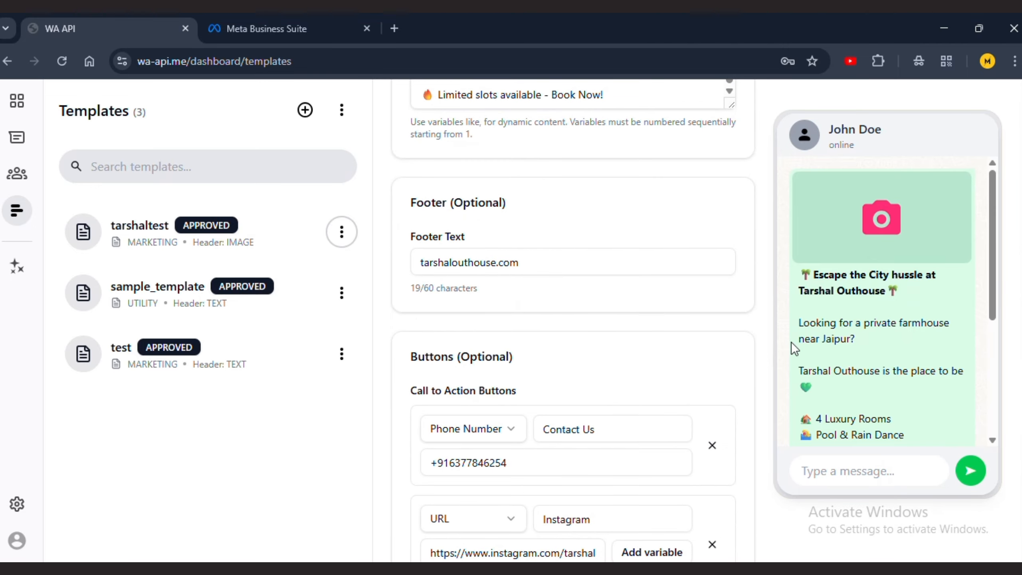
scroll(727, 352, "up", 15)
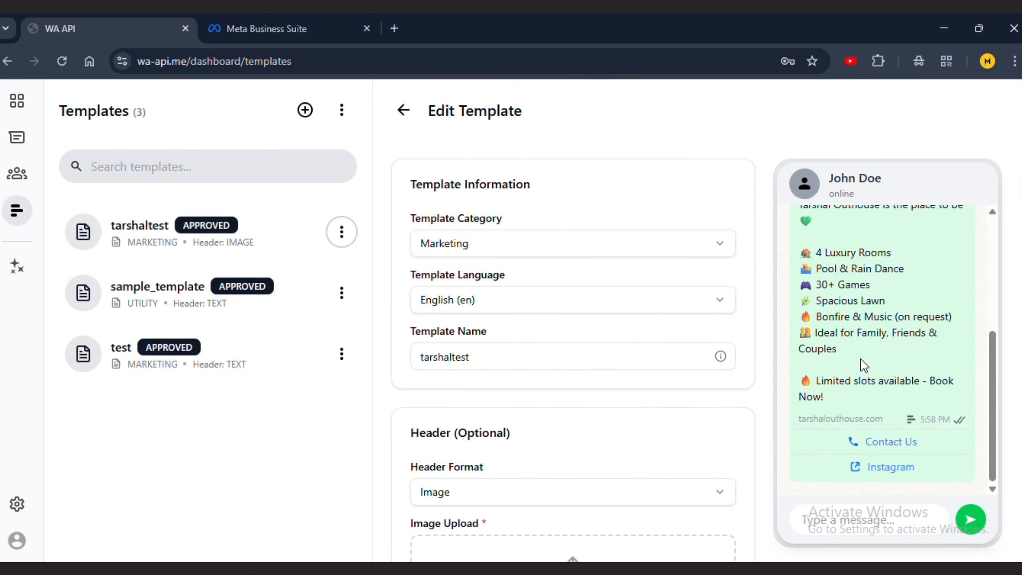
left_click(401, 109)
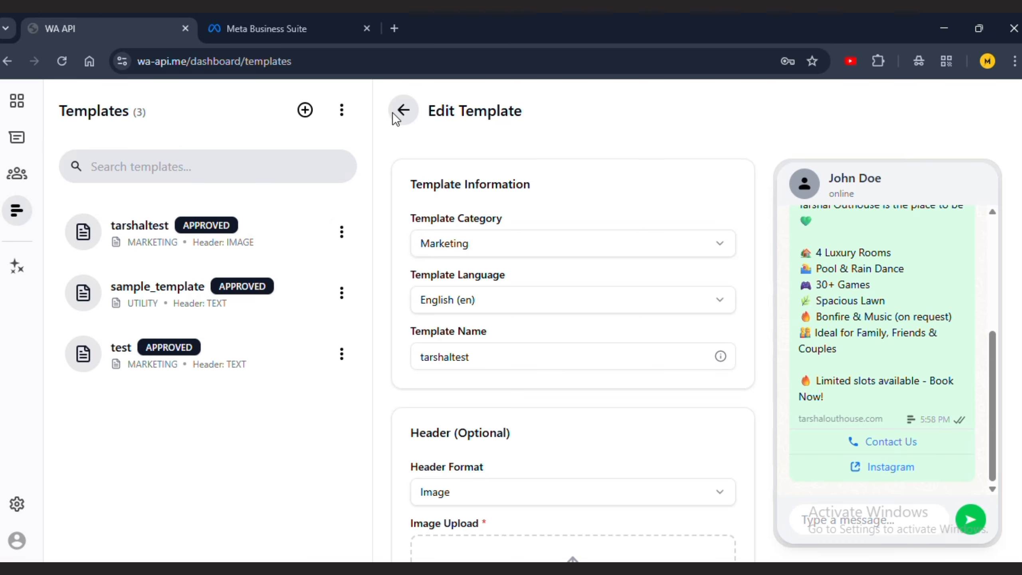
- Go to the chats, view the existing broadcasts, and open the form for making a new broadcast
left_click(22, 147)
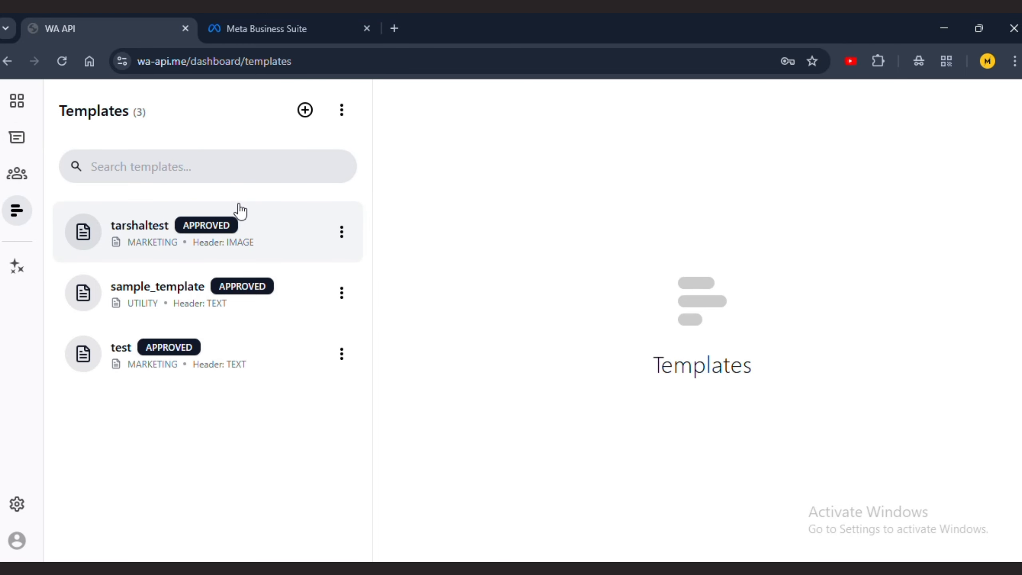
left_click(254, 217)
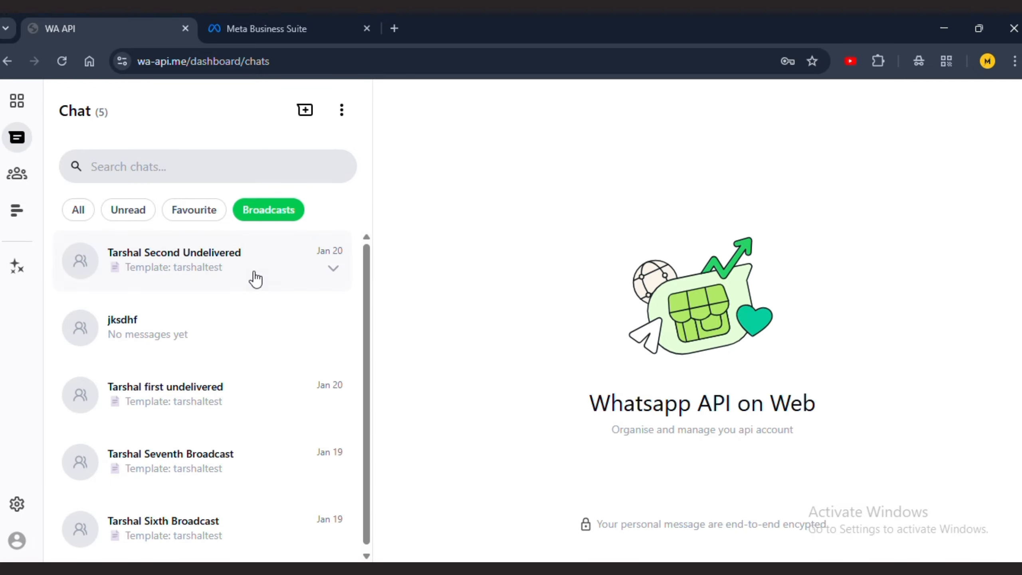
left_click(345, 113)
left_click(275, 181)
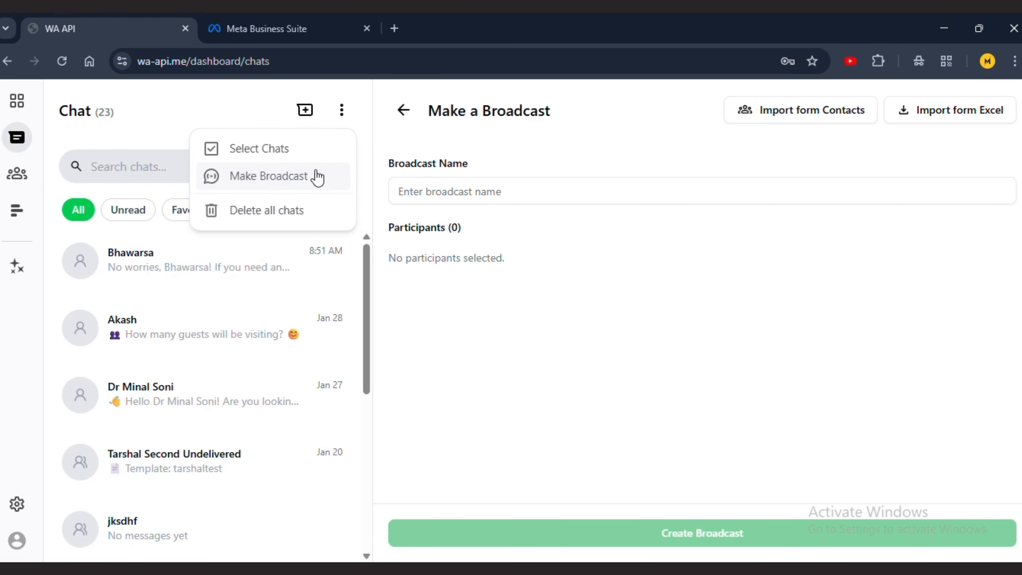
left_click(598, 128)
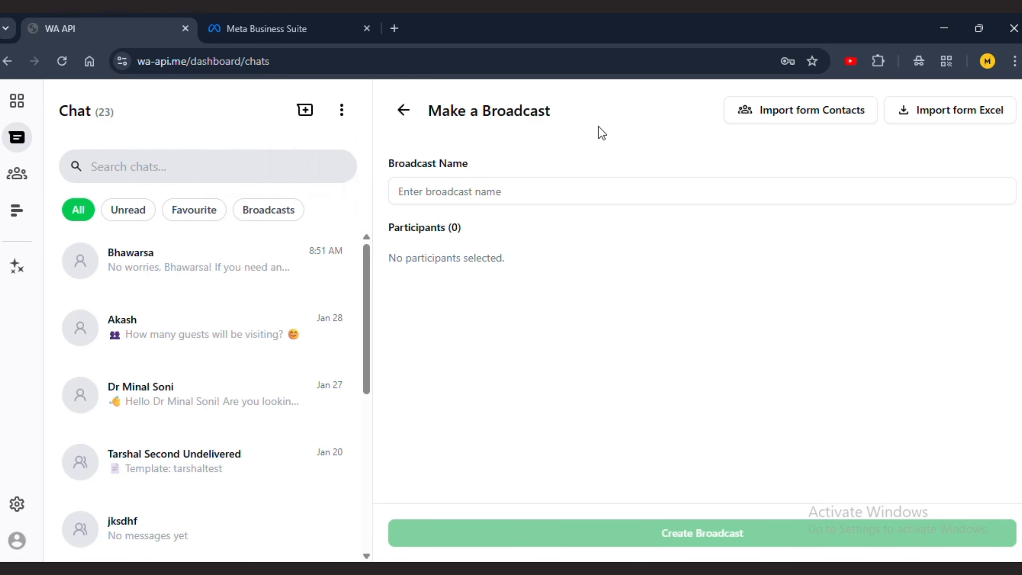
- Download the contacts template file from the Excel import and upload contacts_template (25).csv as the contact source
left_click(947, 113)
left_click(696, 388)
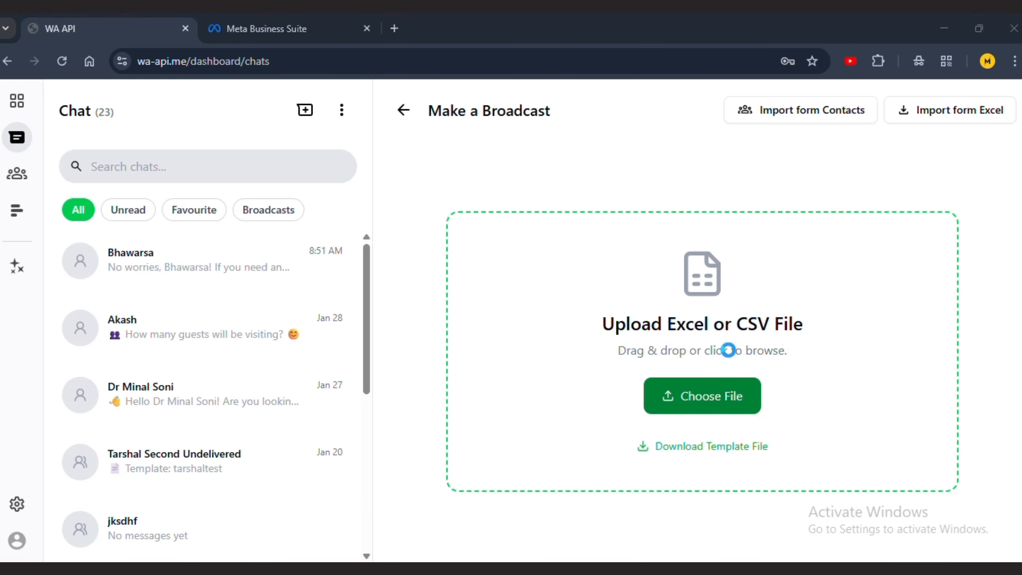
left_click(523, 463)
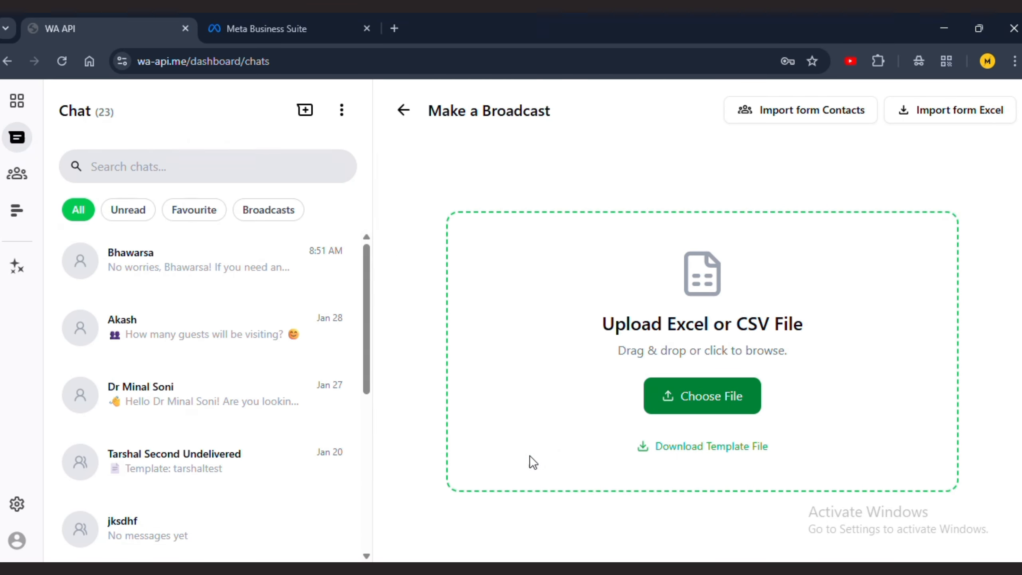
left_click(732, 441)
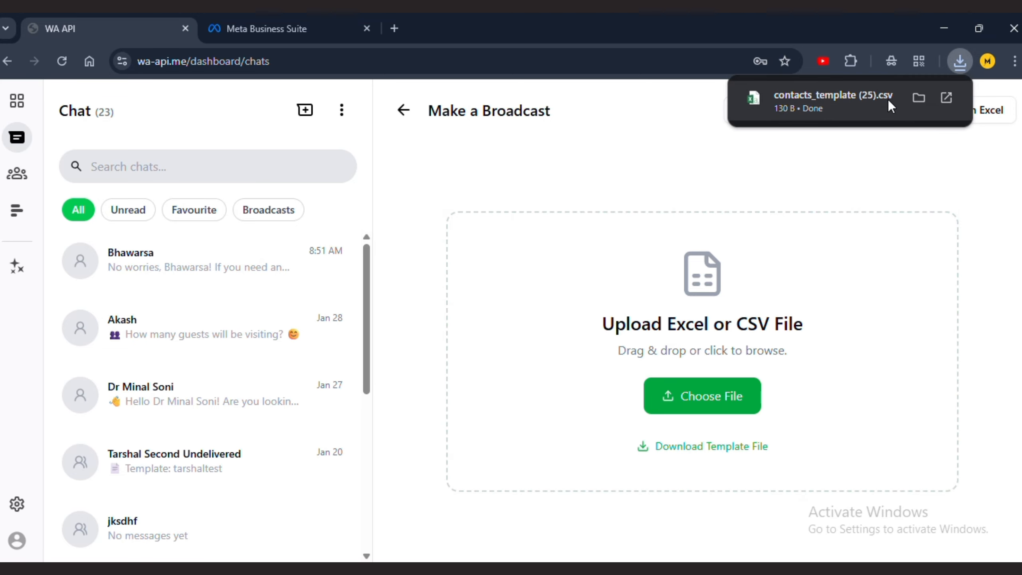
left_click_drag(888, 99, 712, 383)
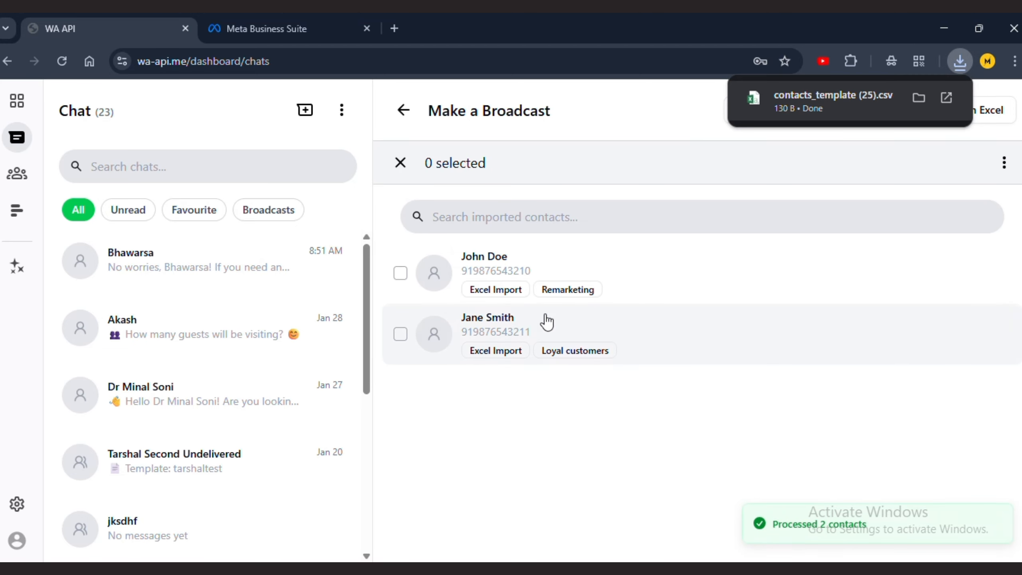
- Select both imported contacts and add them as participants of the broadcast
left_click(400, 273)
left_click(401, 333)
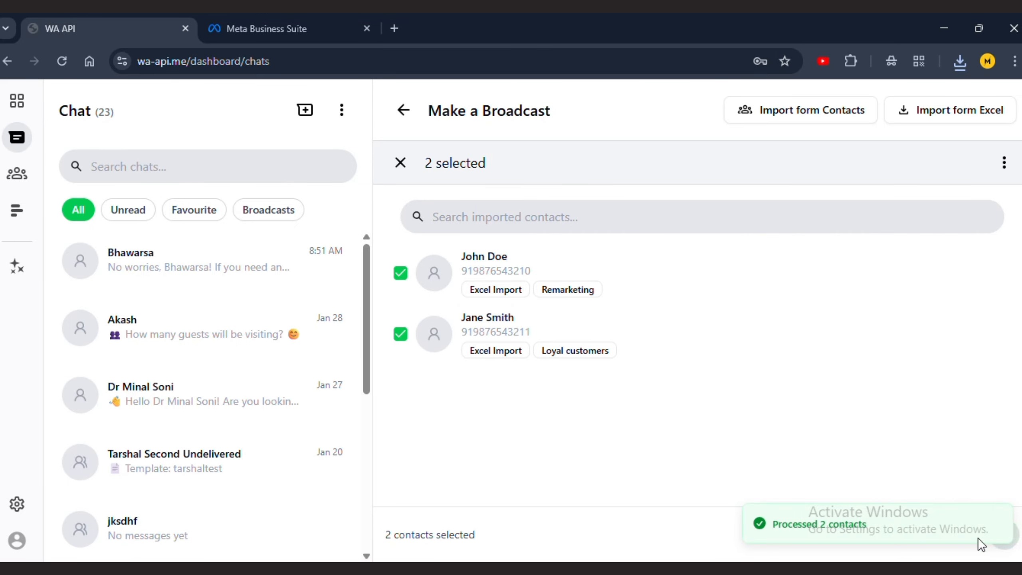
left_click(535, 212)
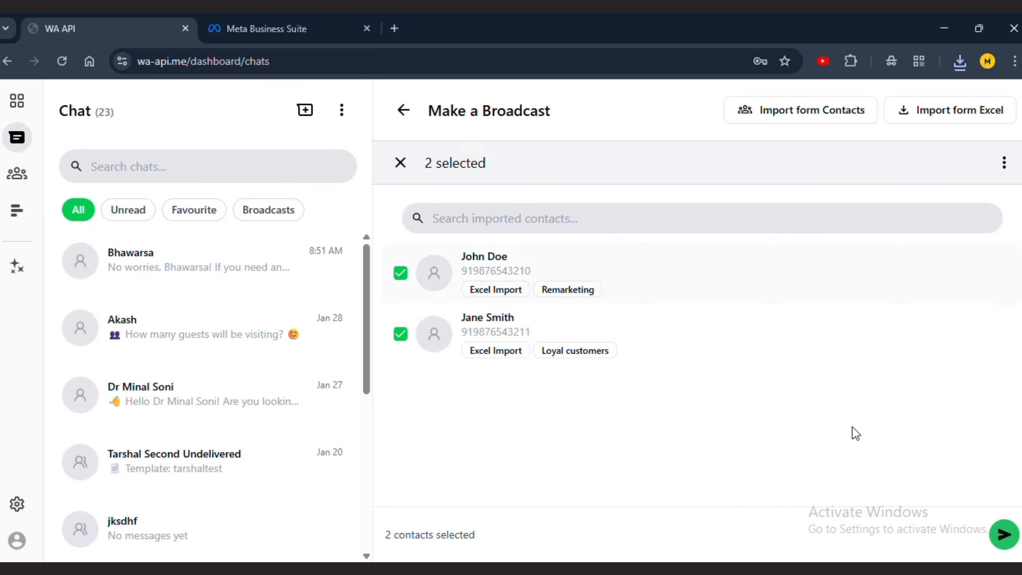
left_click(1004, 534)
- Name the broadcast test1, create it, and leave the broadcast form
left_click(525, 190)
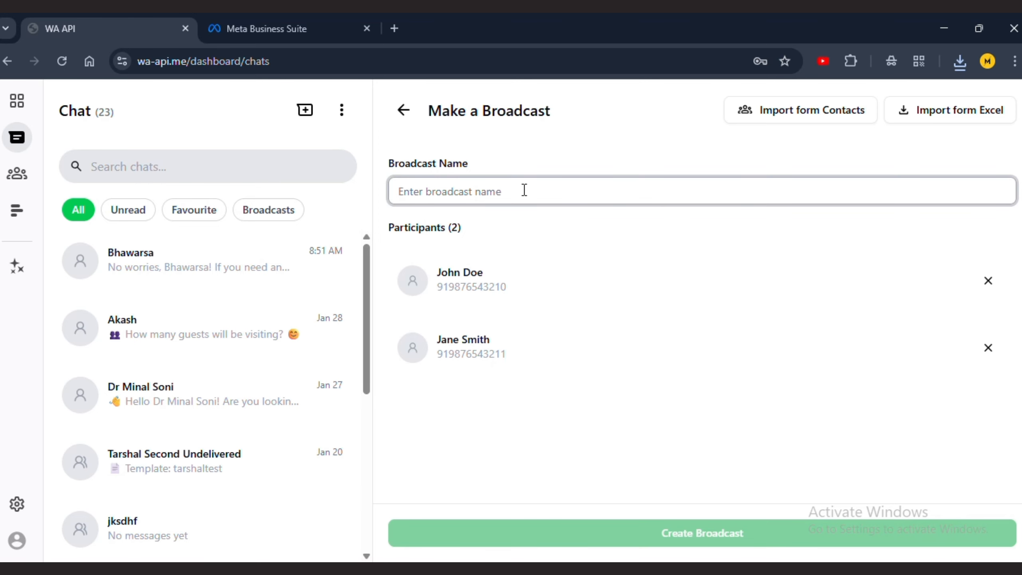
type("test")
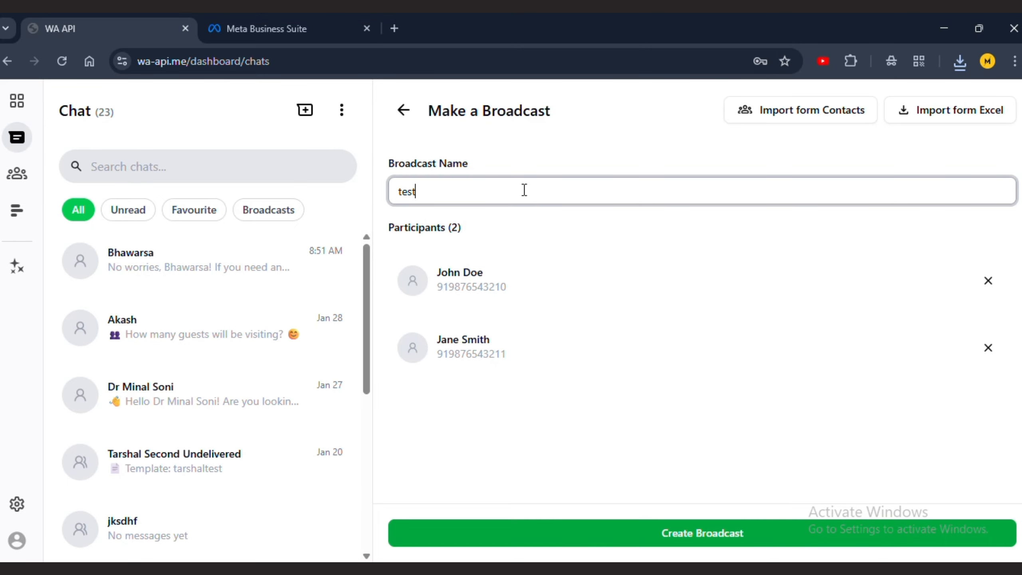
type("1")
left_click(714, 535)
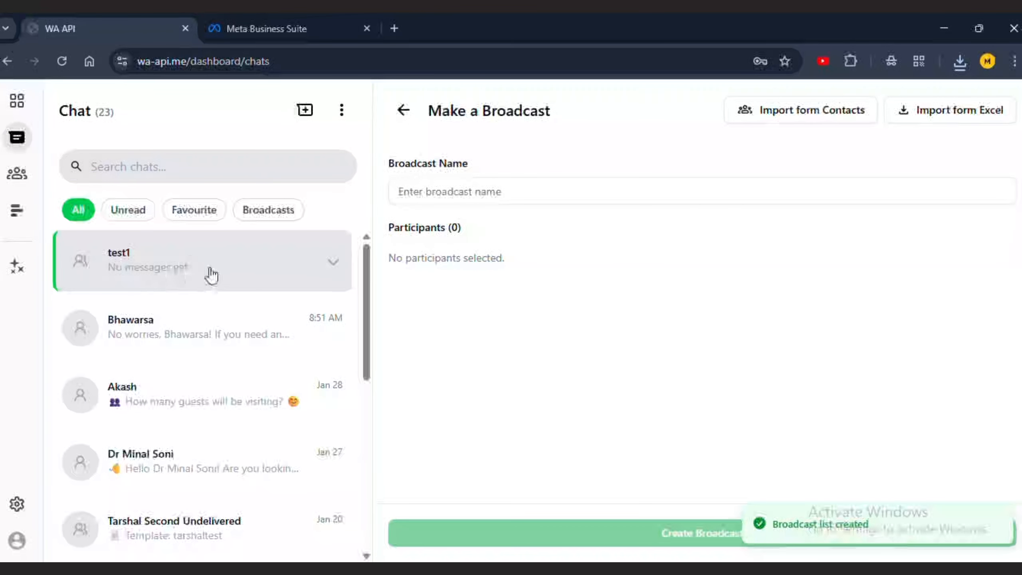
left_click(407, 110)
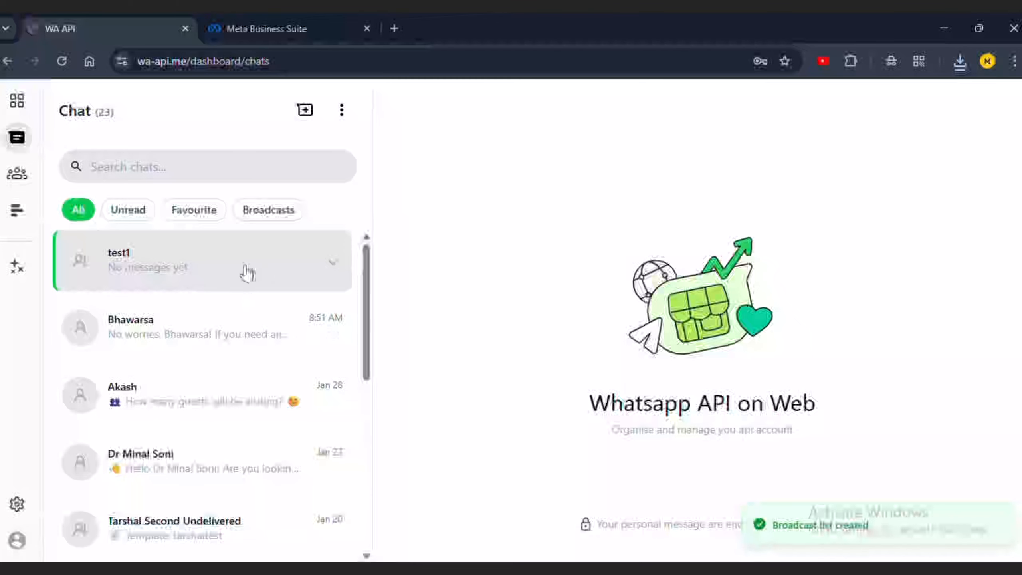
- Open the test1 broadcast chat and choose the tarshaltest template as the message
left_click(246, 272)
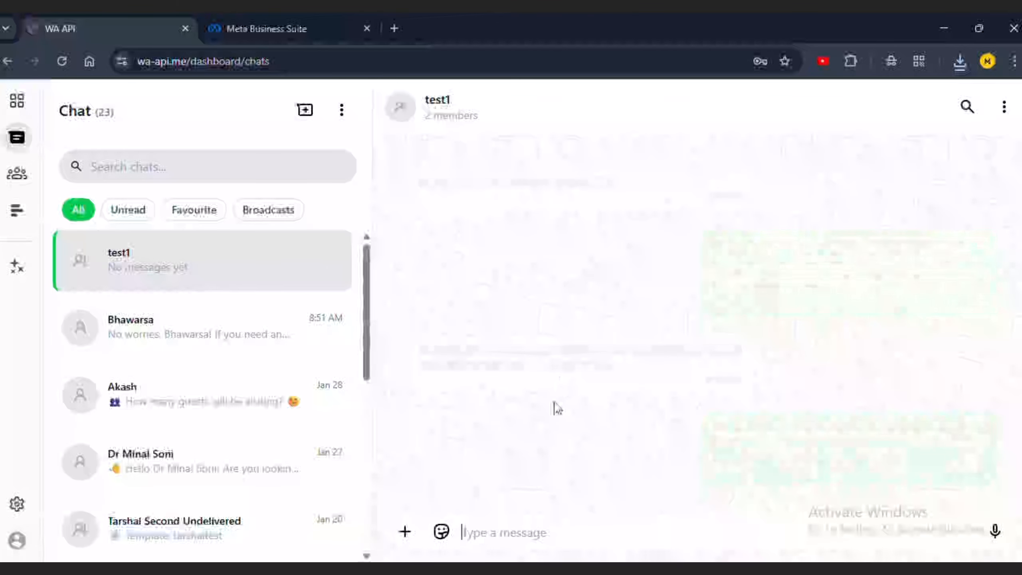
left_click(405, 532)
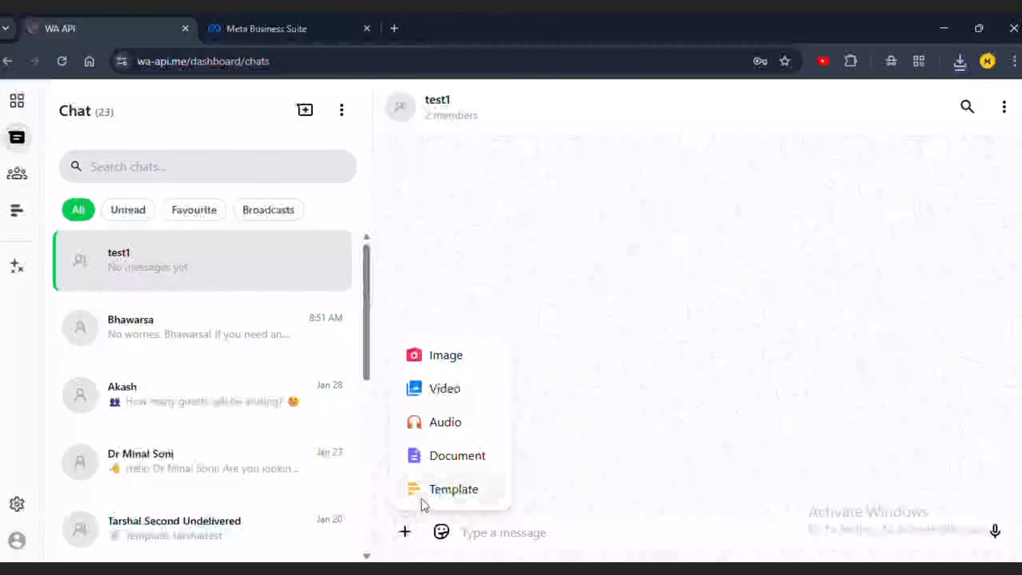
left_click(422, 498)
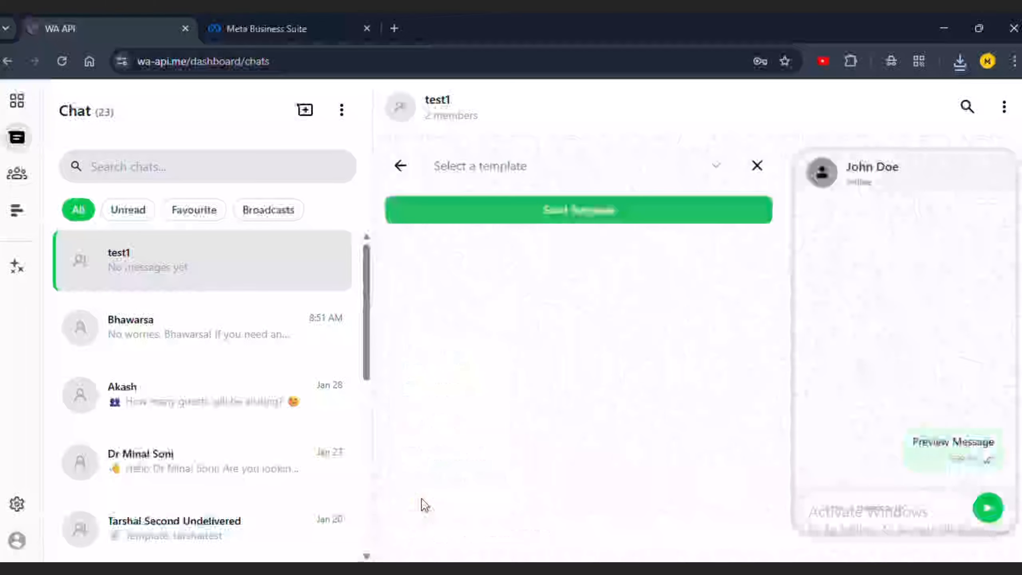
left_click(528, 165)
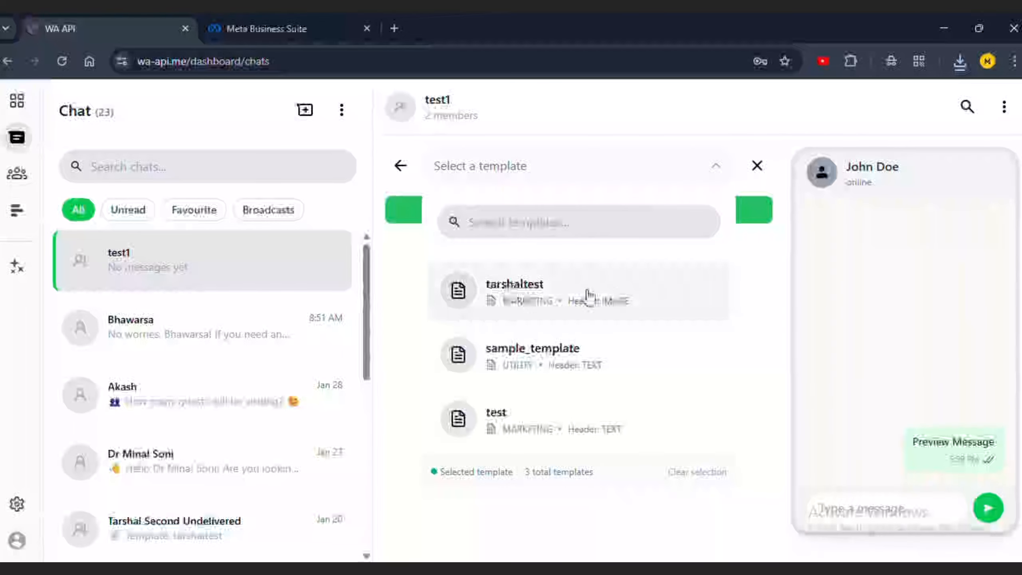
left_click(614, 297)
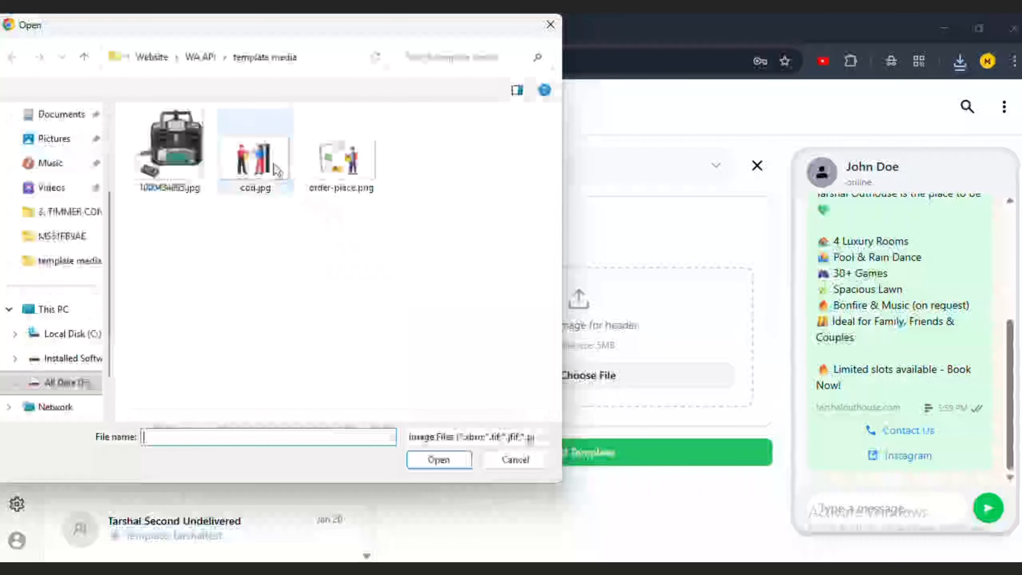
- Upload cod.jpg as the template's header image, review the message preview, and send the template to the test1 broadcast
double_click(272, 163)
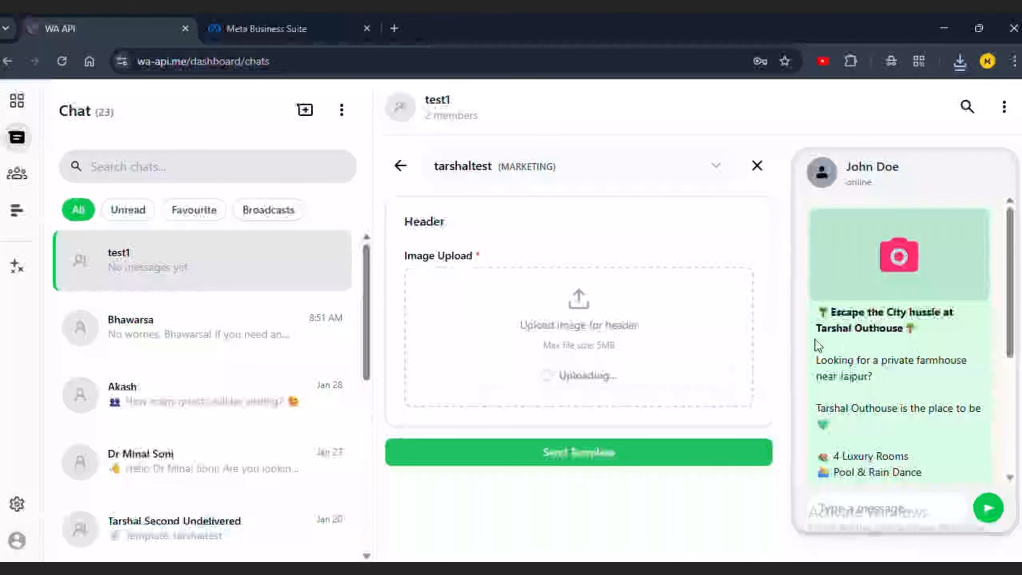
scroll(818, 345, "down", 5)
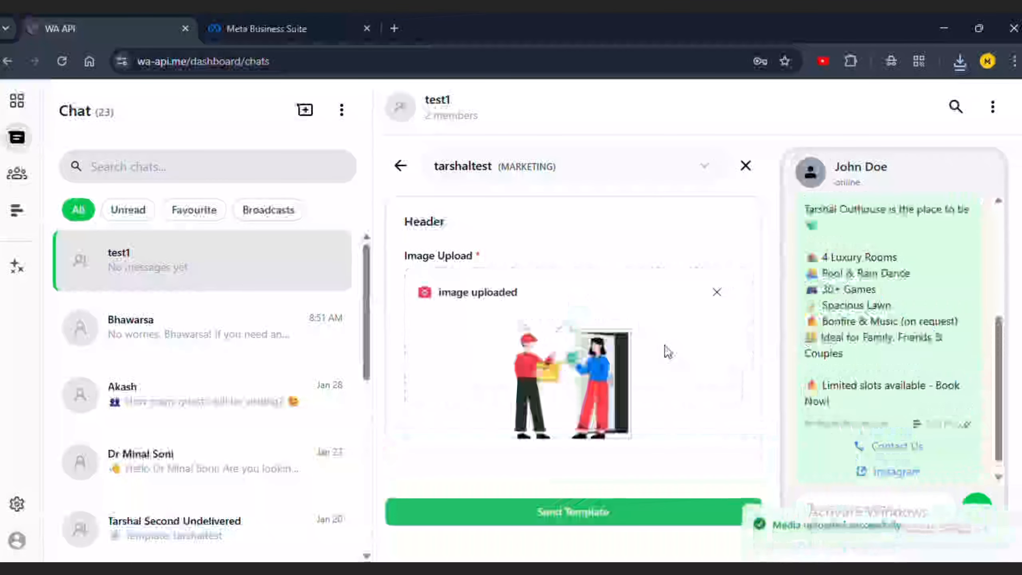
left_click(599, 512)
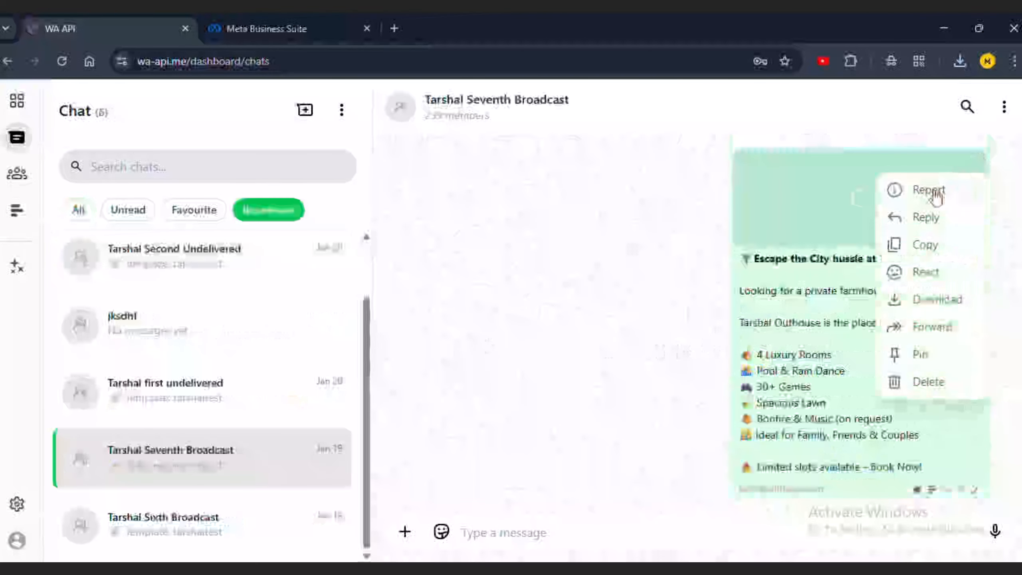
- View the message report of the Tarshal Seventh Broadcast and examine its delivered figure
left_click(940, 192)
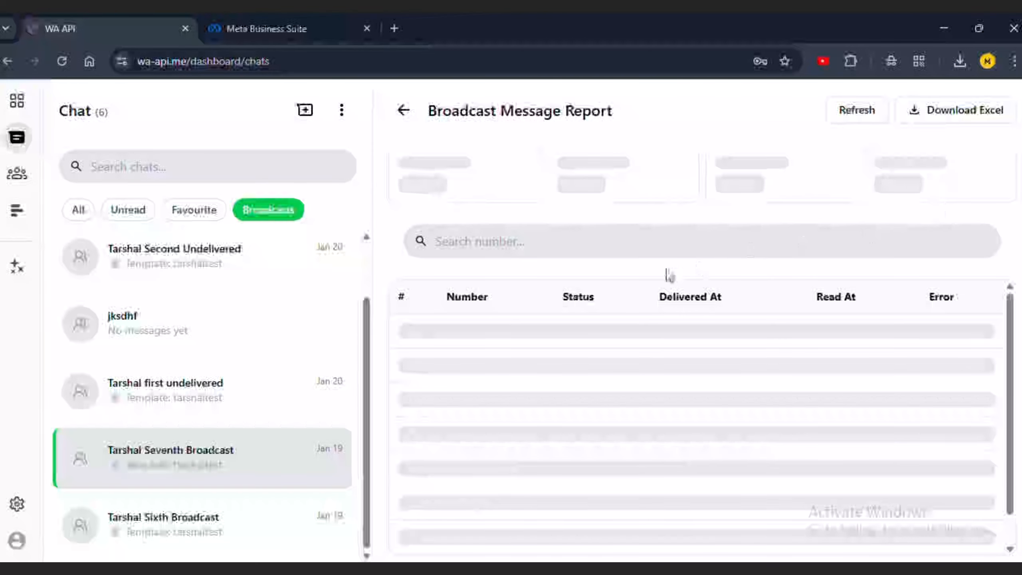
triple_click(729, 184)
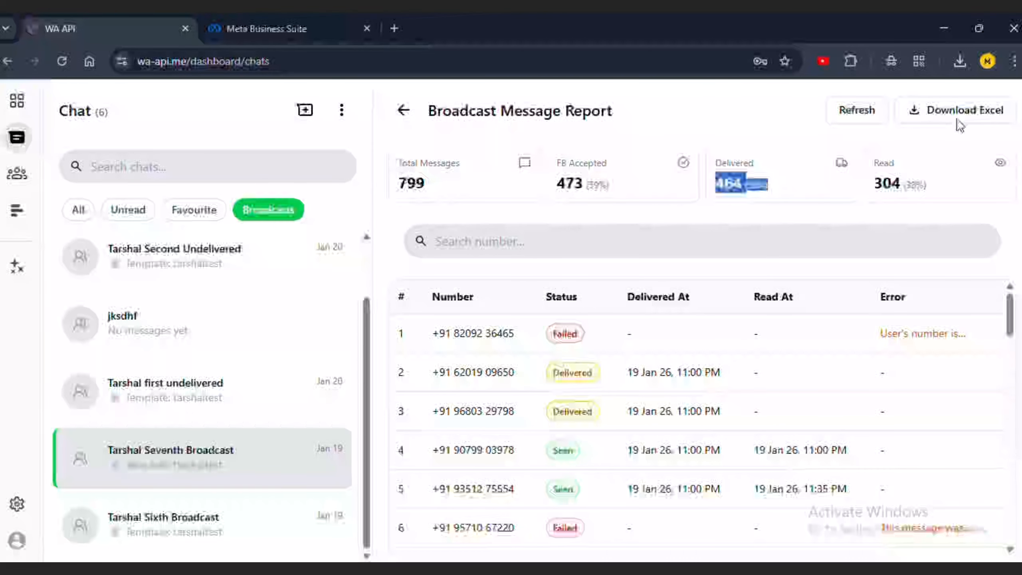